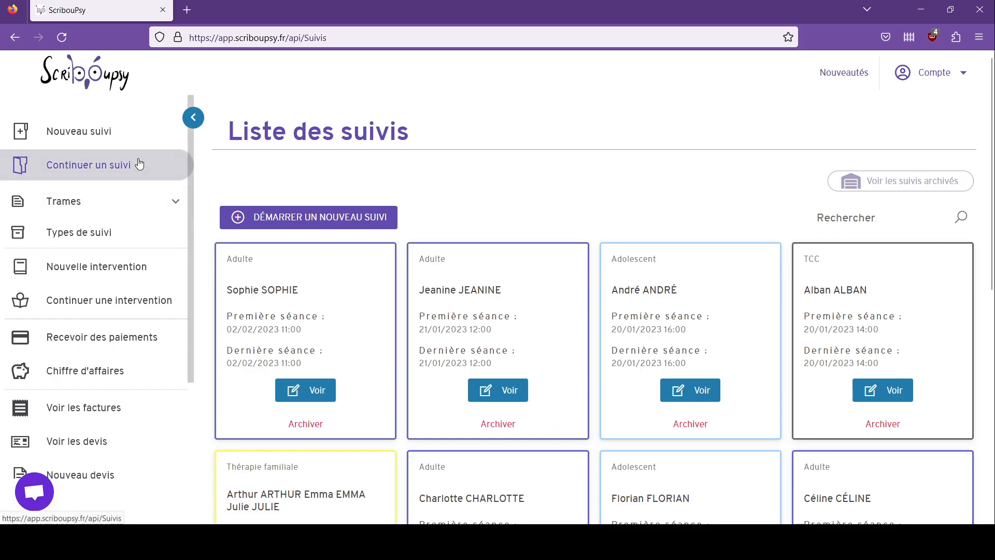
Step: Create a new follow-up and save a patient with the family name and first name entered
{"action": "left_click", "coordinate": [103, 133]}
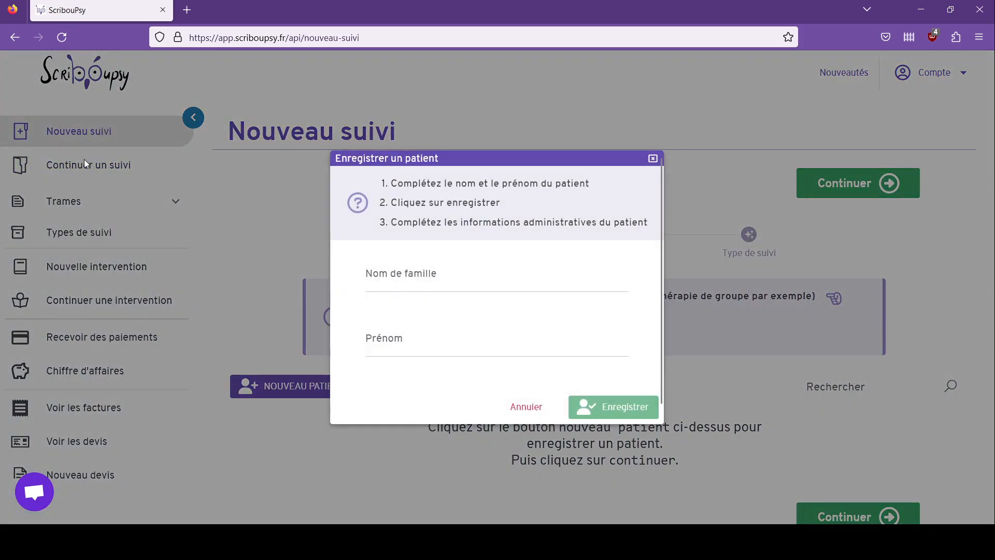
{"action": "left_click", "coordinate": [466, 281]}
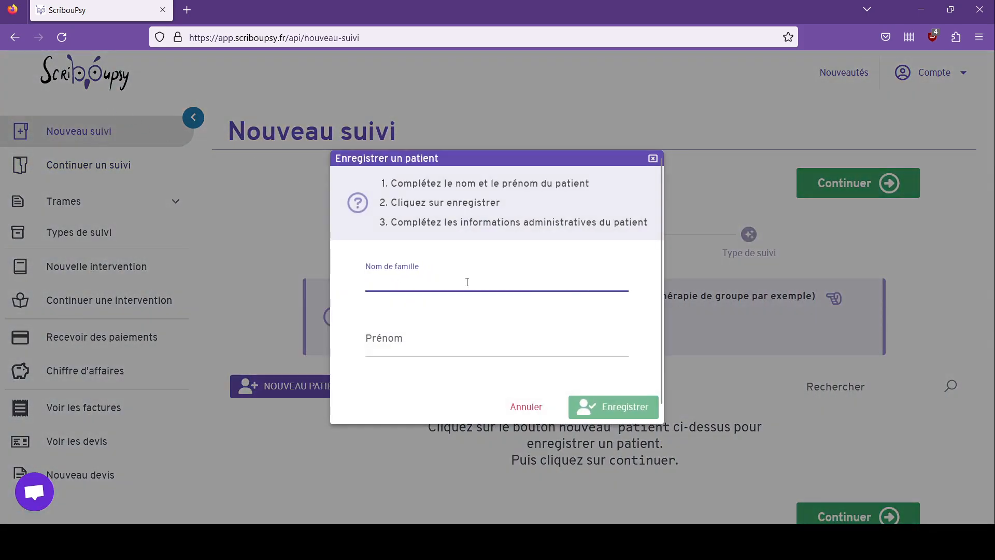
{"action": "type", "text": "Lucie"}
{"action": "left_click", "coordinate": [455, 326]}
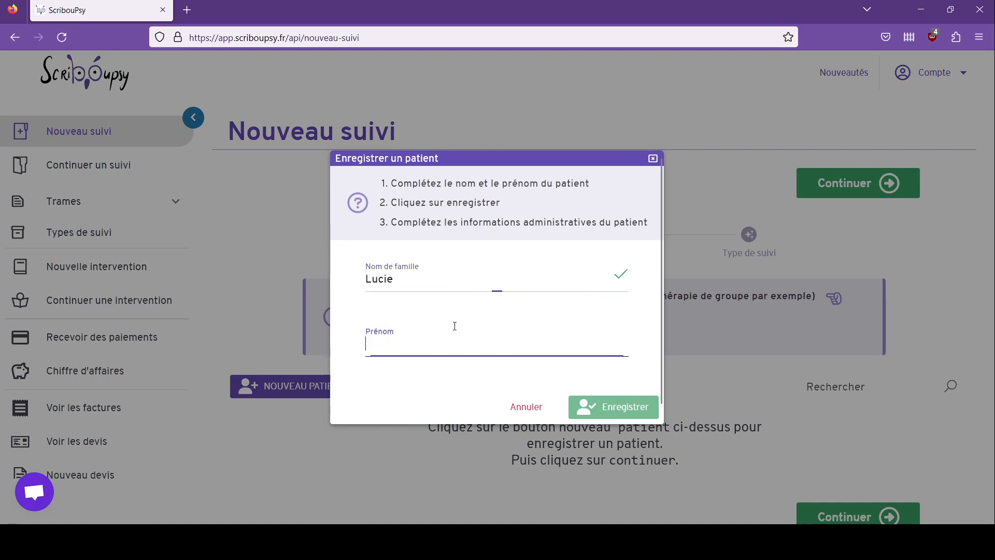
{"action": "type", "text": "K"}
{"action": "key", "text": "BackSpace"}
{"action": "type", "text": "Lucie"}
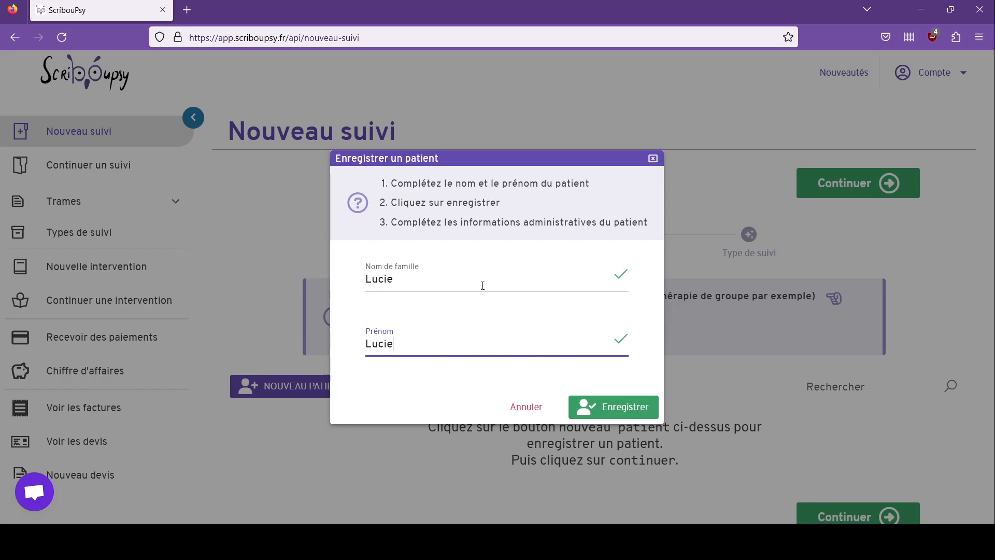
{"action": "left_click", "coordinate": [603, 406]}
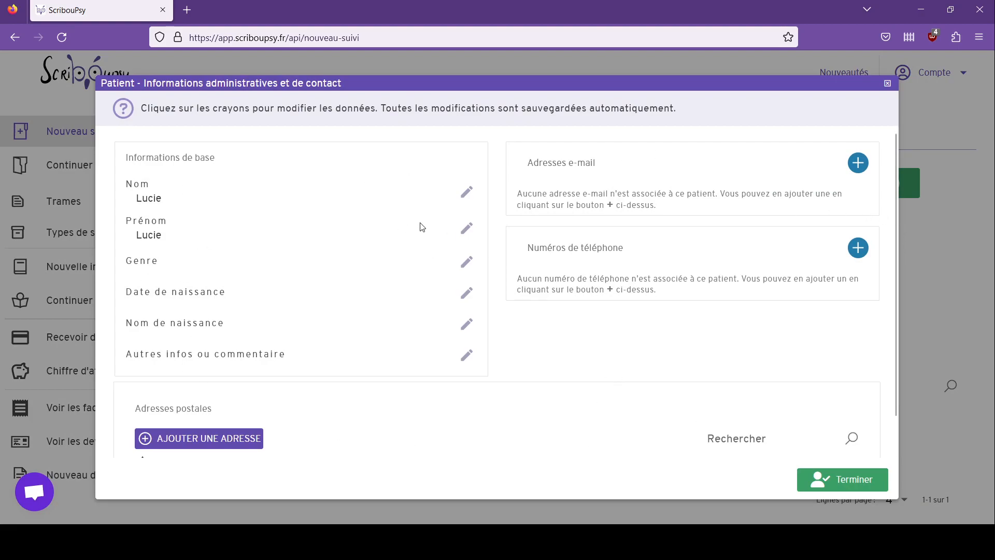
Step: Set the patient's gender to Femme
{"action": "left_click", "coordinate": [467, 262]}
{"action": "left_click", "coordinate": [245, 248]}
{"action": "left_click", "coordinate": [420, 279]}
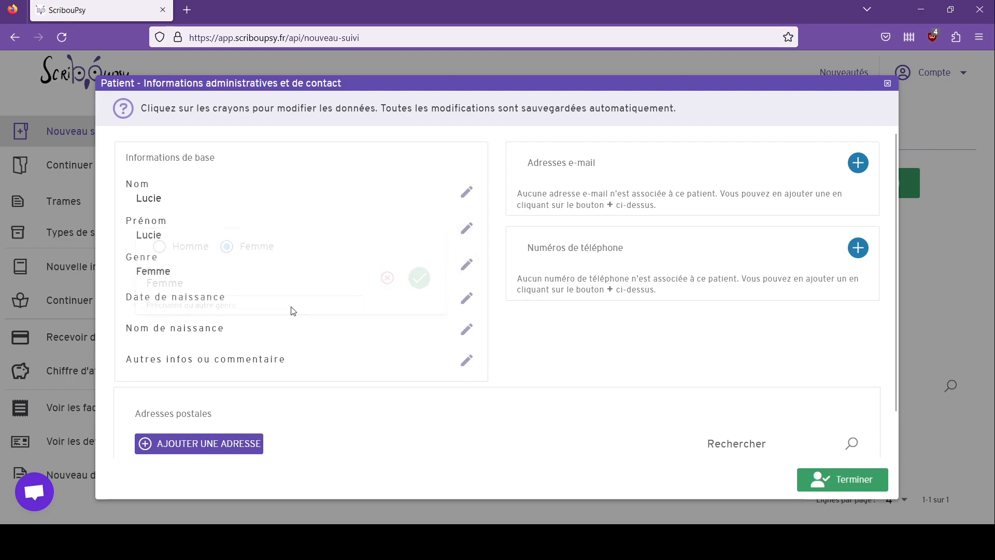
Step: Enter 20/01/2016 as the patient's date of birth
{"action": "left_click", "coordinate": [466, 298]}
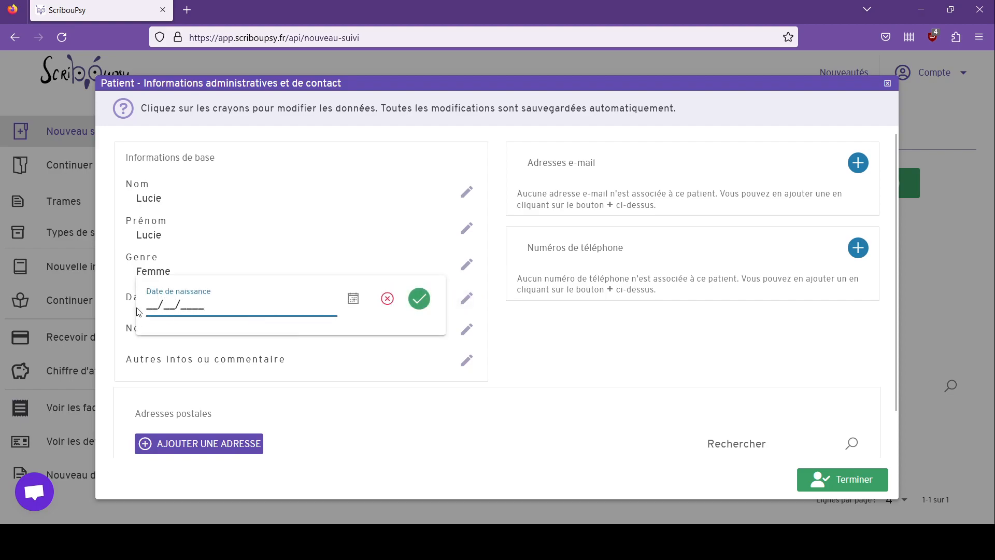
{"action": "type", "text": "20/01/2016"}
{"action": "left_click", "coordinate": [420, 301]}
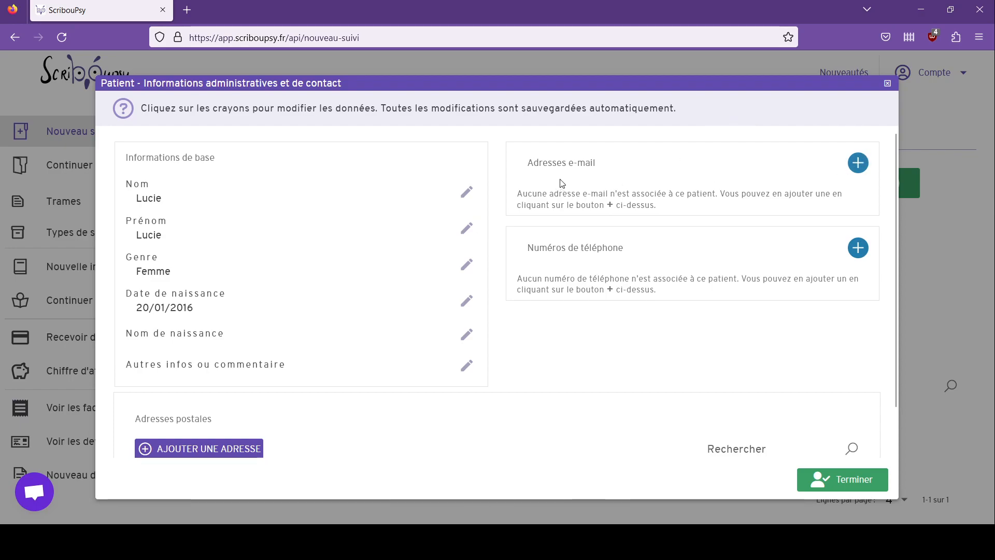
Step: Add the parents' two e-mail addresses, labelled Père and Mère
{"action": "left_click", "coordinate": [858, 163]}
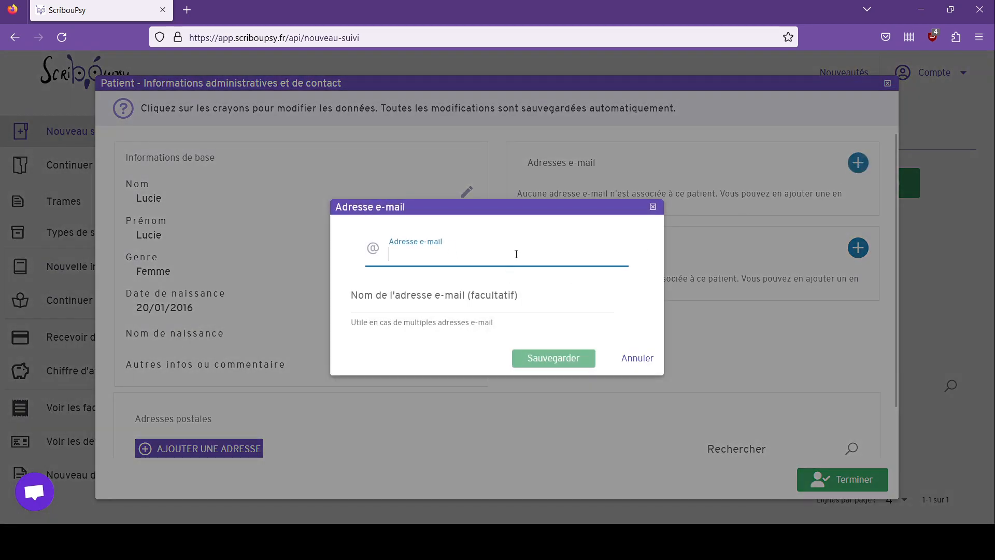
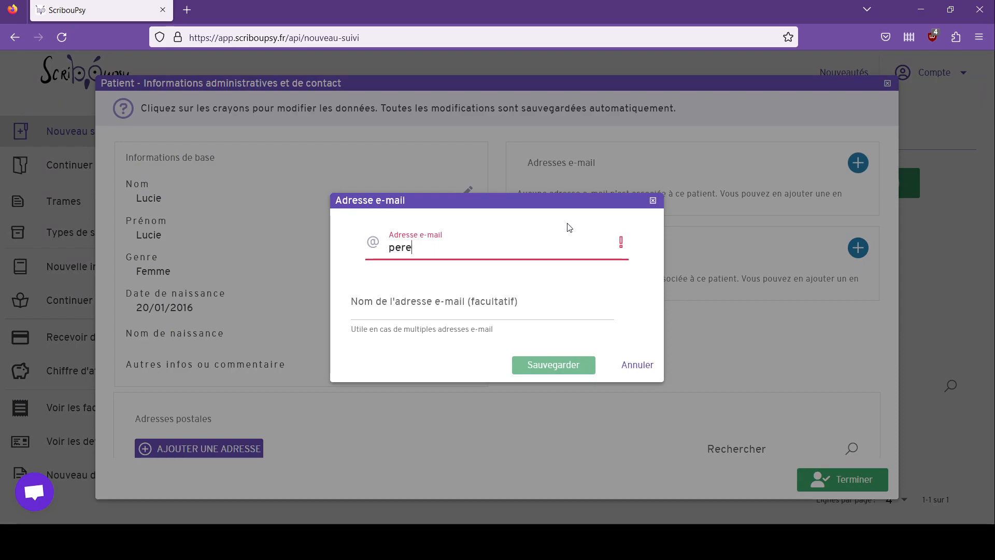
{"action": "left_click", "coordinate": [534, 309]}
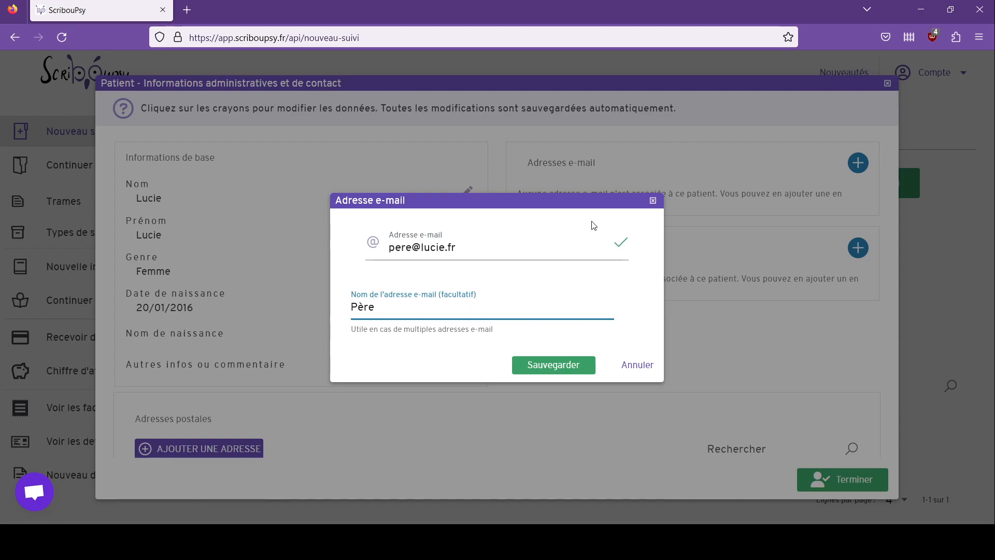
{"action": "left_click", "coordinate": [552, 365]}
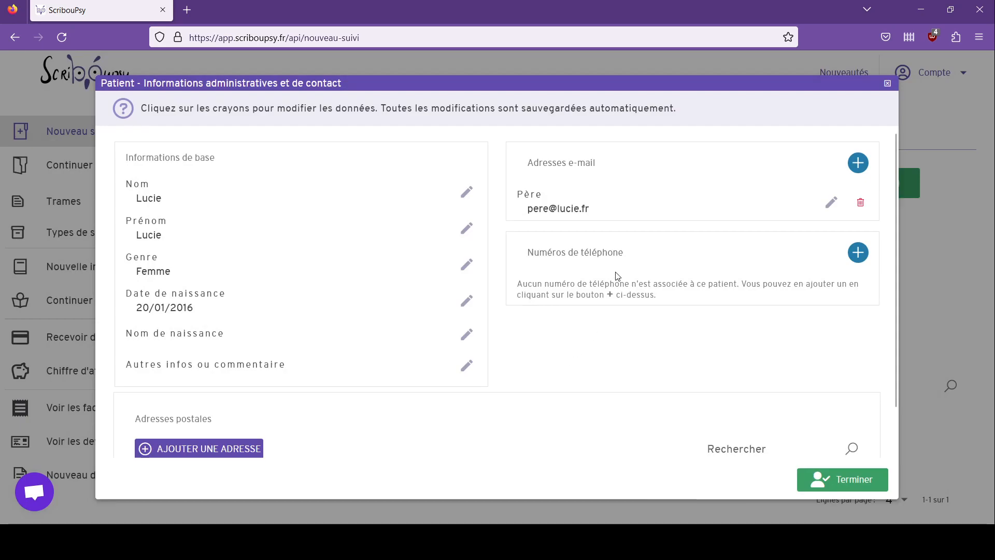
{"action": "left_click", "coordinate": [858, 162]}
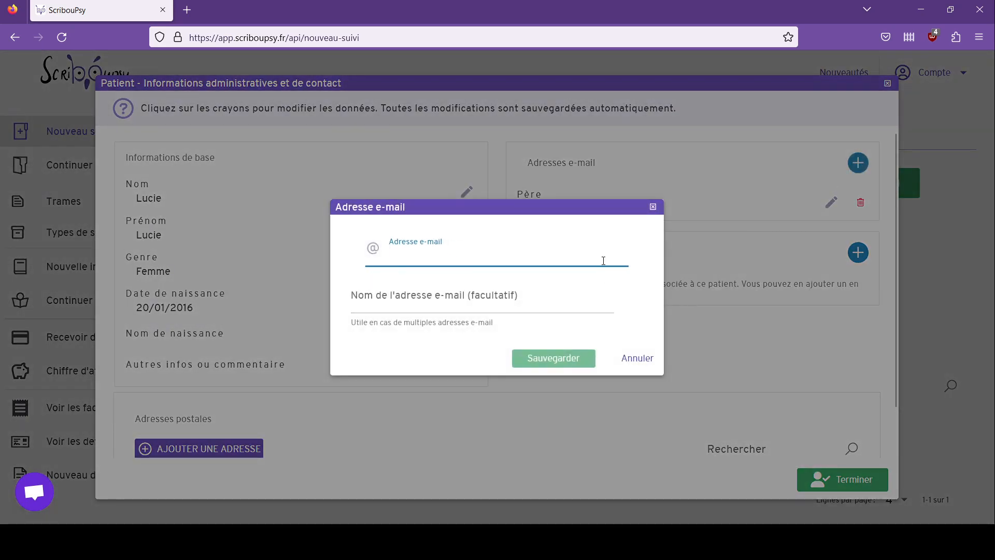
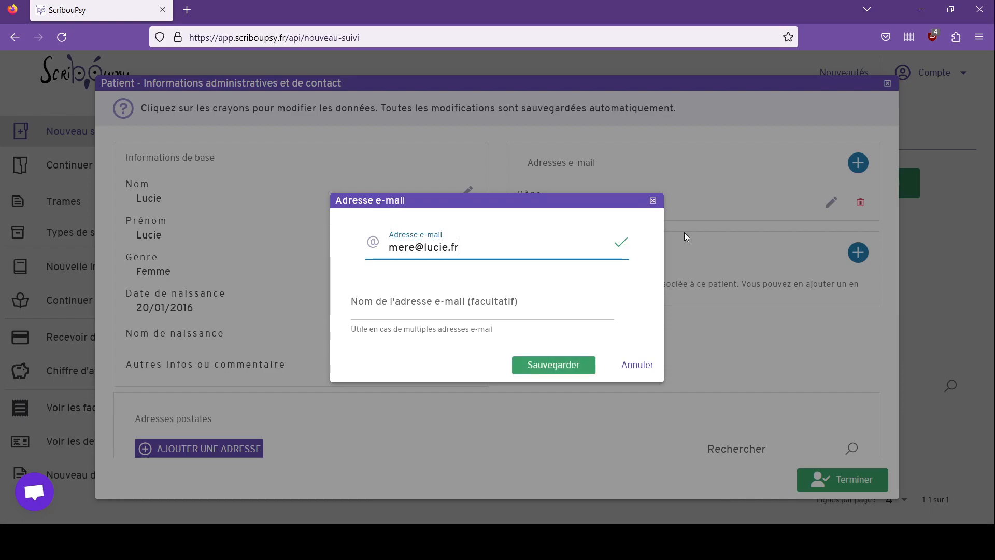
{"action": "left_click", "coordinate": [499, 303]}
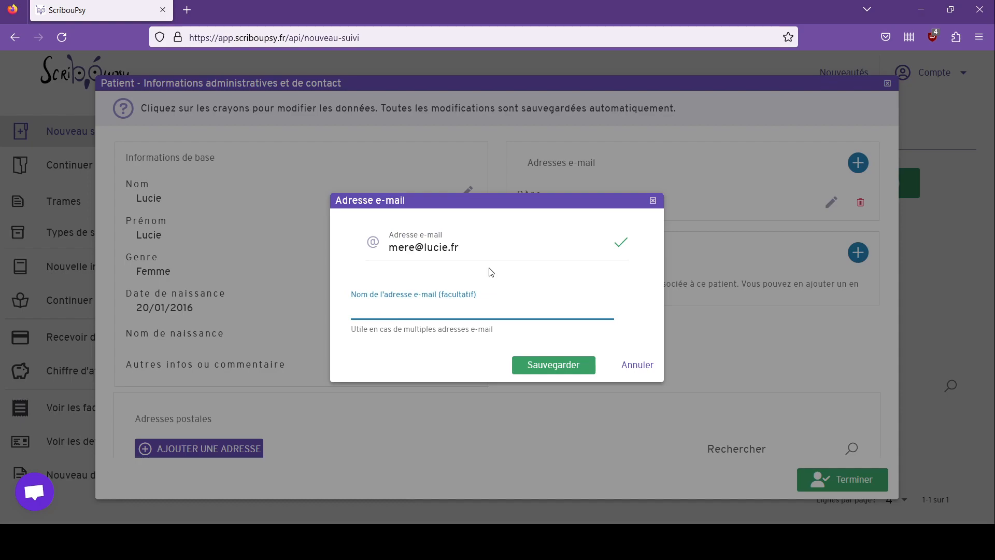
{"action": "type", "text": "Mère"}
{"action": "left_click", "coordinate": [549, 366]}
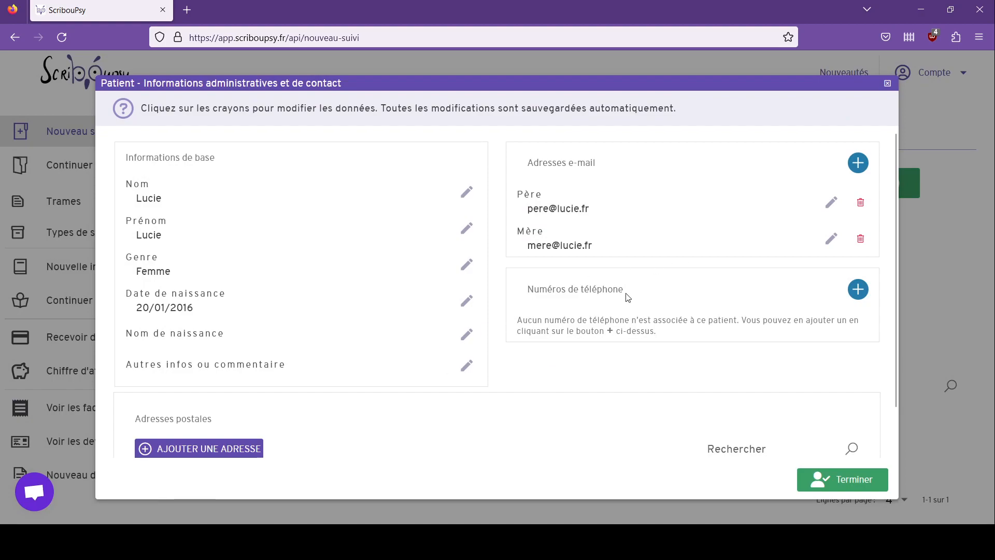
Step: Add the patient's mobile phone number and save it
{"action": "left_click", "coordinate": [858, 289]}
{"action": "left_click", "coordinate": [465, 255]}
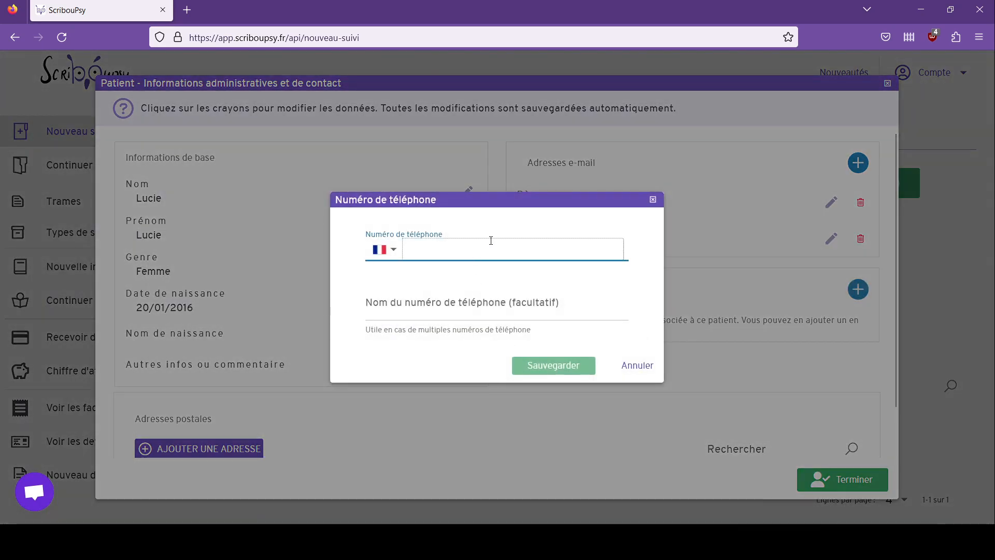
{"action": "type", "text": "06 33 33 33 33"}
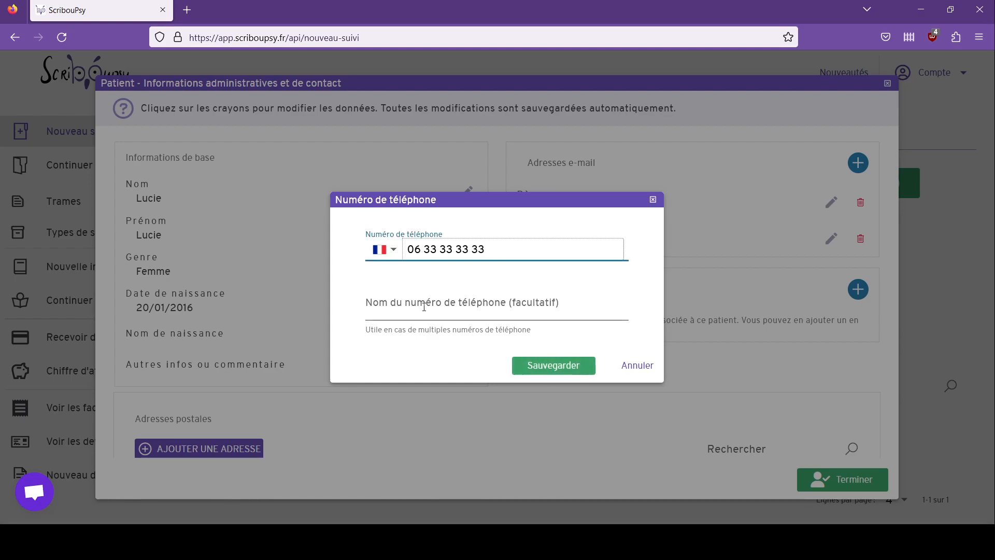
{"action": "left_click", "coordinate": [487, 306]}
{"action": "left_click", "coordinate": [553, 365]}
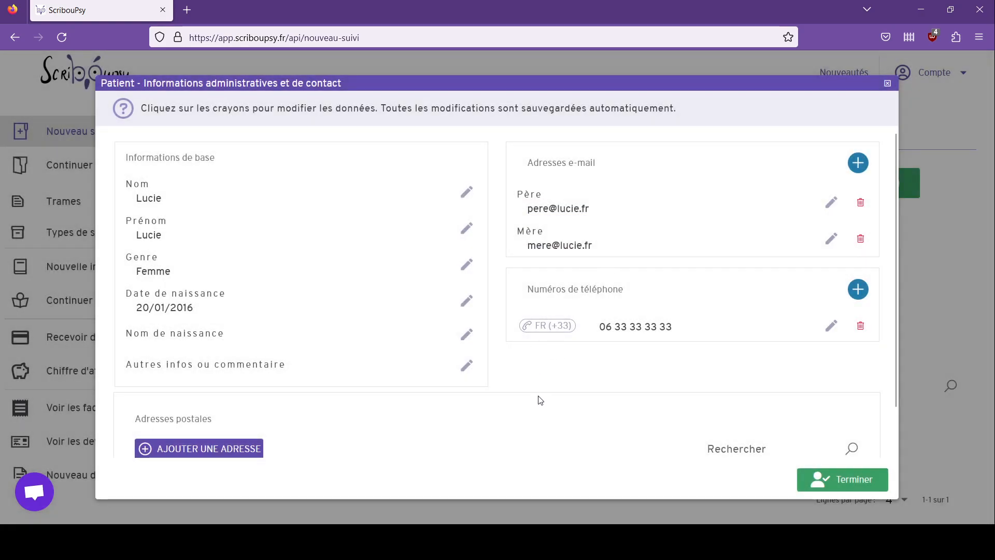
Step: Look up the patient's postal address with the address search and save it on the record
{"action": "scroll", "coordinate": [224, 470], "scroll_direction": "down", "scroll_amount": 1}
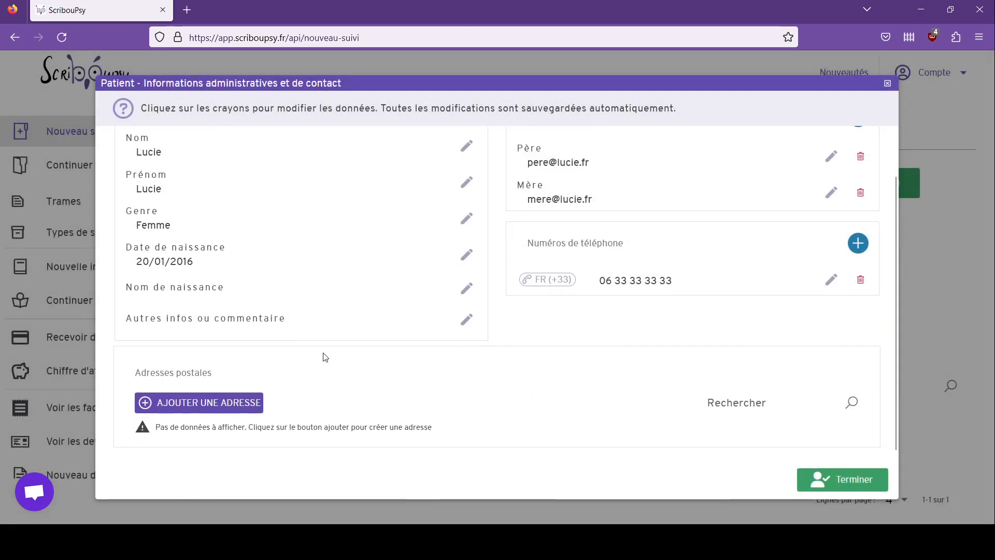
{"action": "left_click", "coordinate": [231, 402]}
{"action": "left_click", "coordinate": [457, 110]}
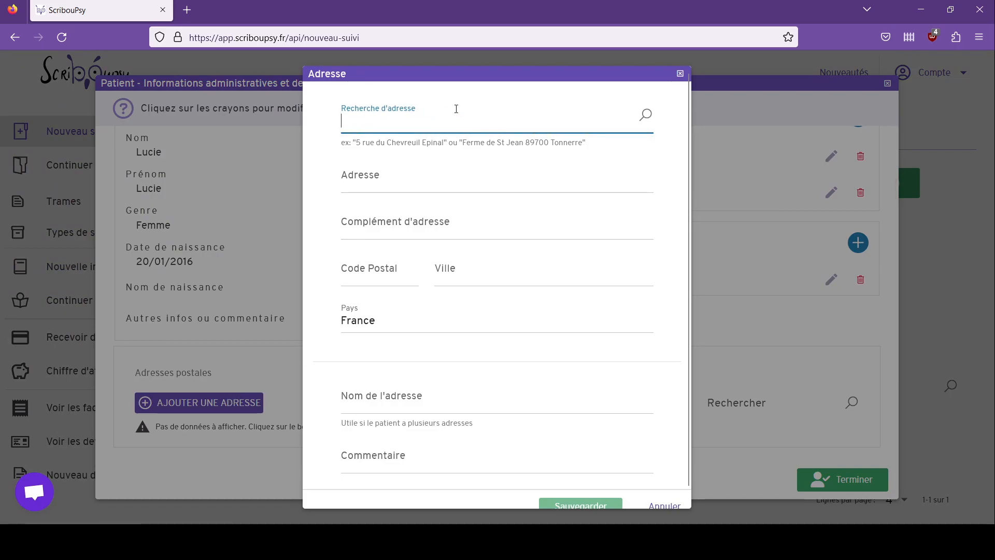
{"action": "type", "text": "Paris"}
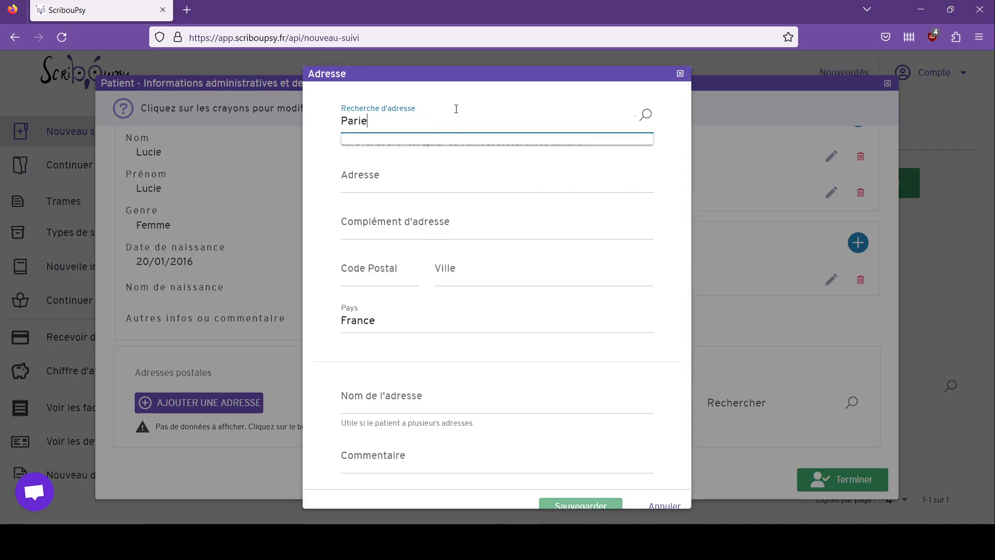
{"action": "type", "text": " route du"}
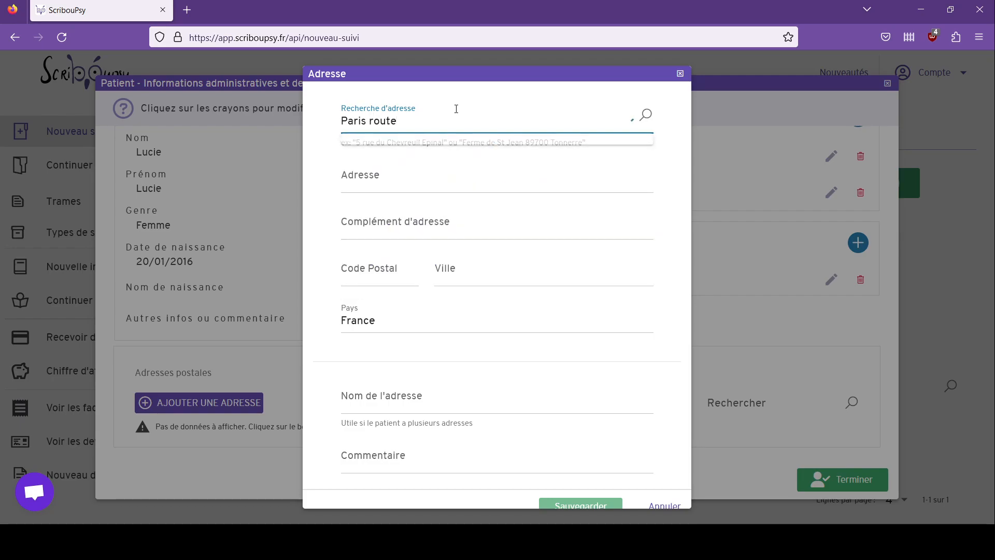
{"action": "type", "text": " pont"}
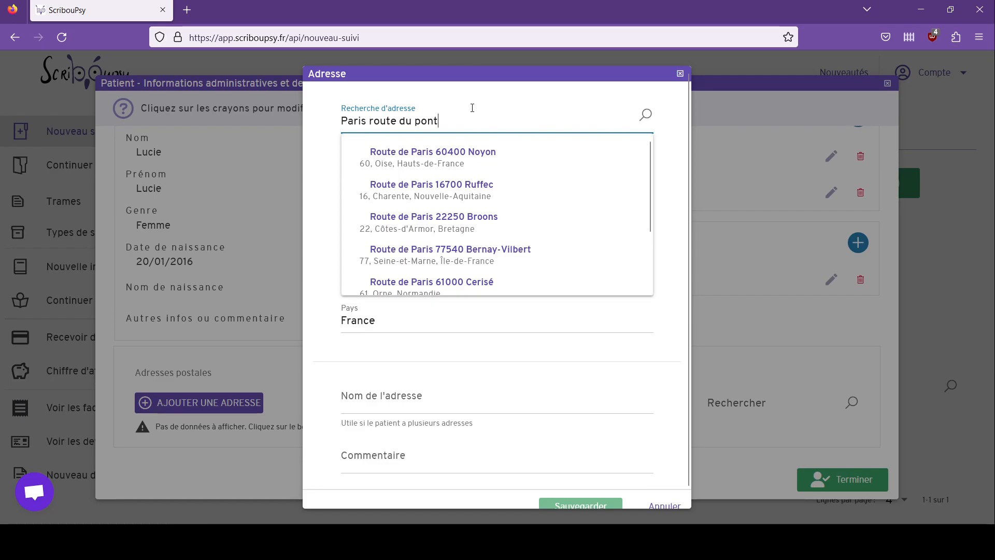
{"action": "scroll", "coordinate": [467, 186], "scroll_direction": "down", "scroll_amount": 3}
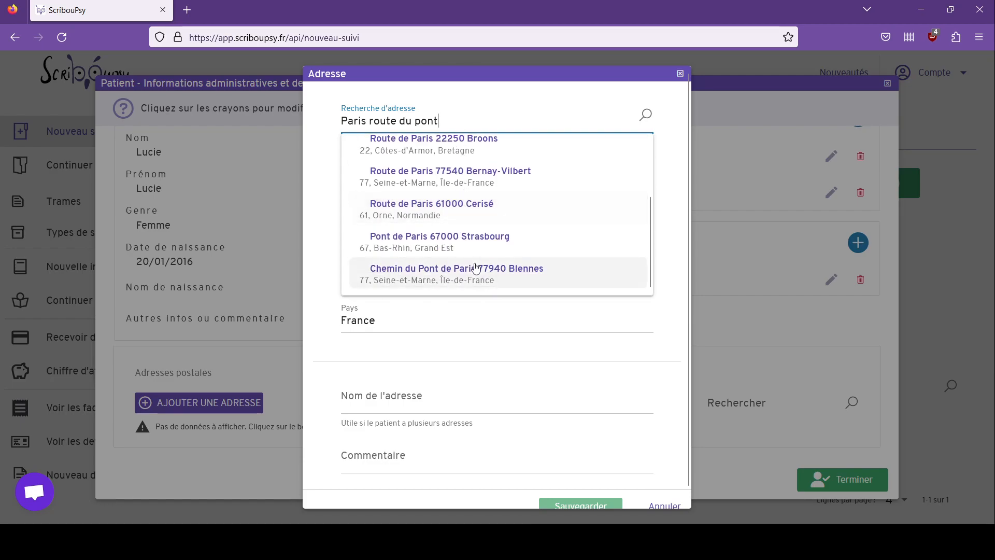
{"action": "left_click", "coordinate": [467, 281]}
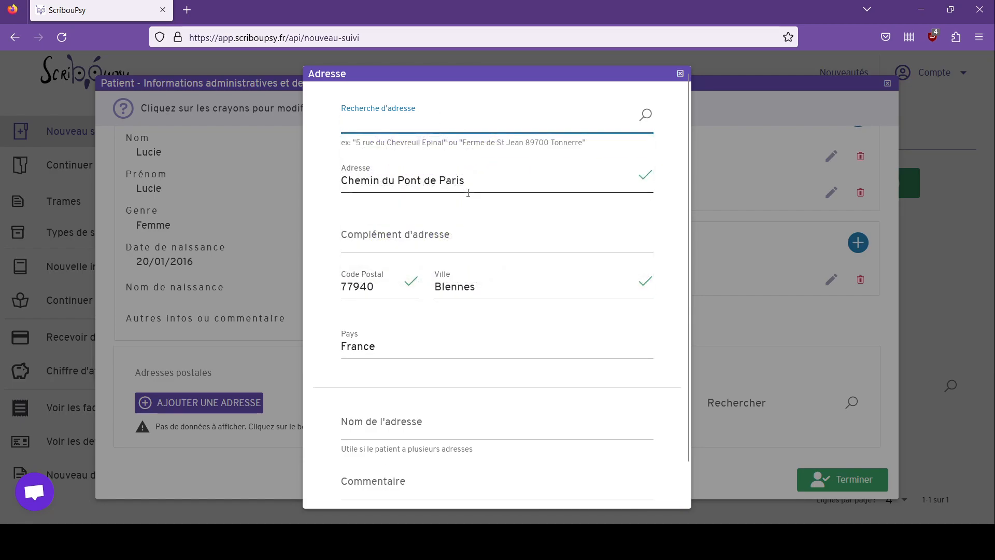
{"action": "scroll", "coordinate": [549, 353], "scroll_direction": "down", "scroll_amount": 1}
{"action": "left_click", "coordinate": [576, 490]}
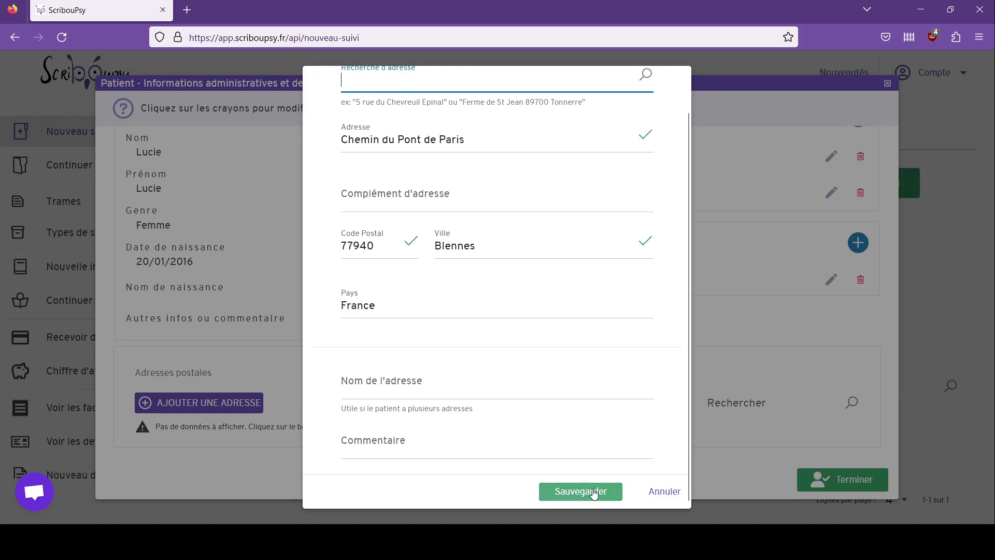
{"action": "scroll", "coordinate": [473, 375], "scroll_direction": "down", "scroll_amount": 3}
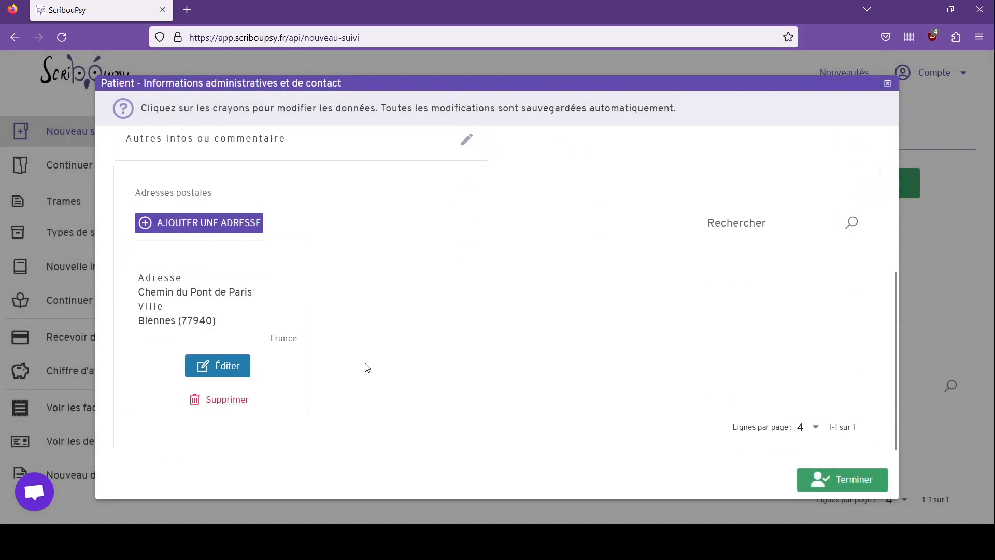
{"action": "left_click", "coordinate": [848, 487]}
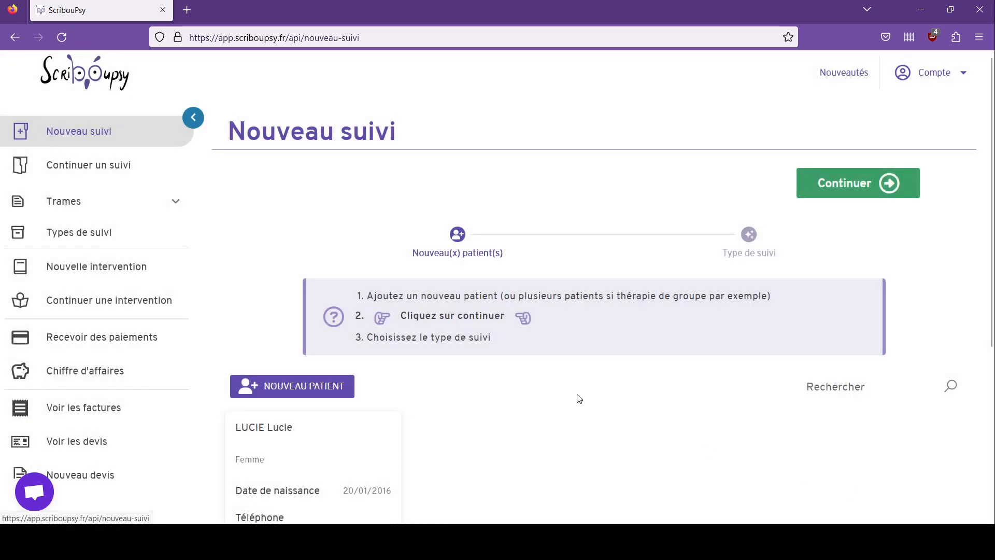
{"action": "scroll", "coordinate": [573, 389], "scroll_direction": "down", "scroll_amount": 4}
{"action": "scroll", "coordinate": [518, 363], "scroll_direction": "up", "scroll_amount": 1}
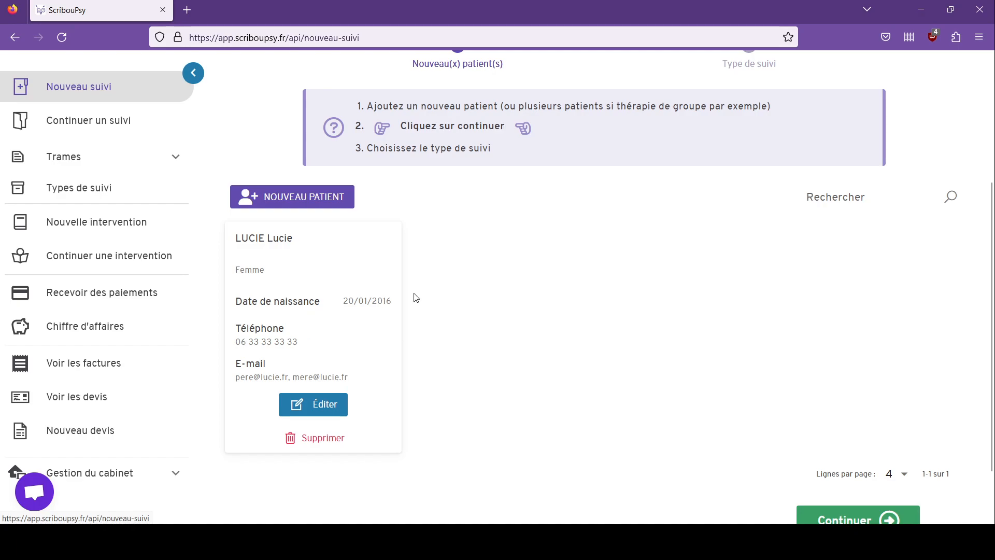
{"action": "scroll", "coordinate": [500, 291], "scroll_direction": "down", "scroll_amount": 2}
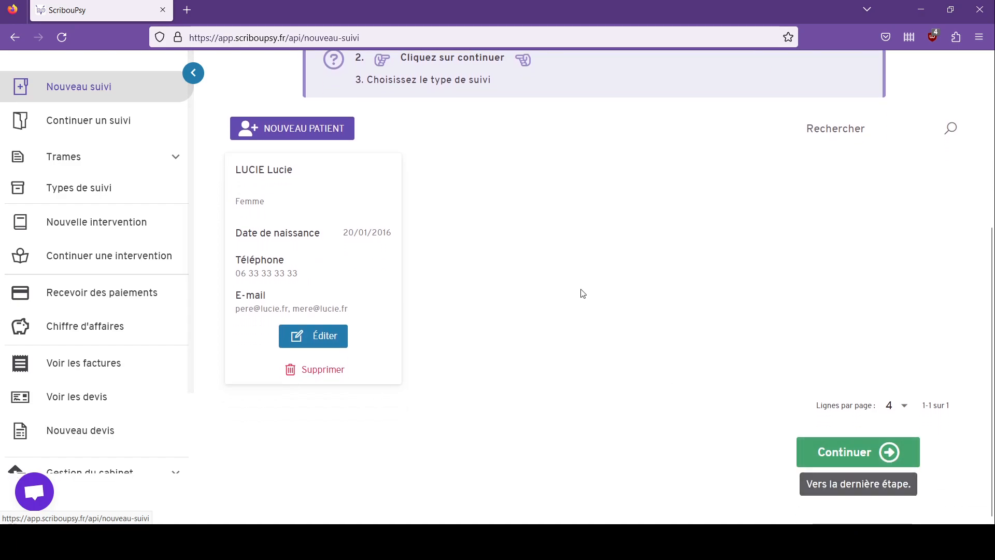
{"action": "scroll", "coordinate": [274, 150], "scroll_direction": "up", "scroll_amount": 2}
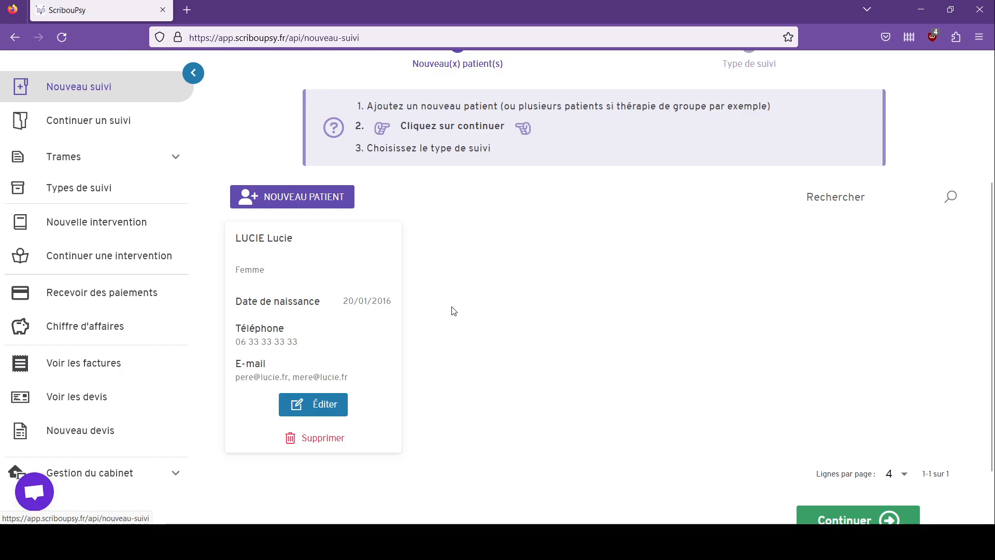
{"action": "scroll", "coordinate": [726, 394], "scroll_direction": "down", "scroll_amount": 2}
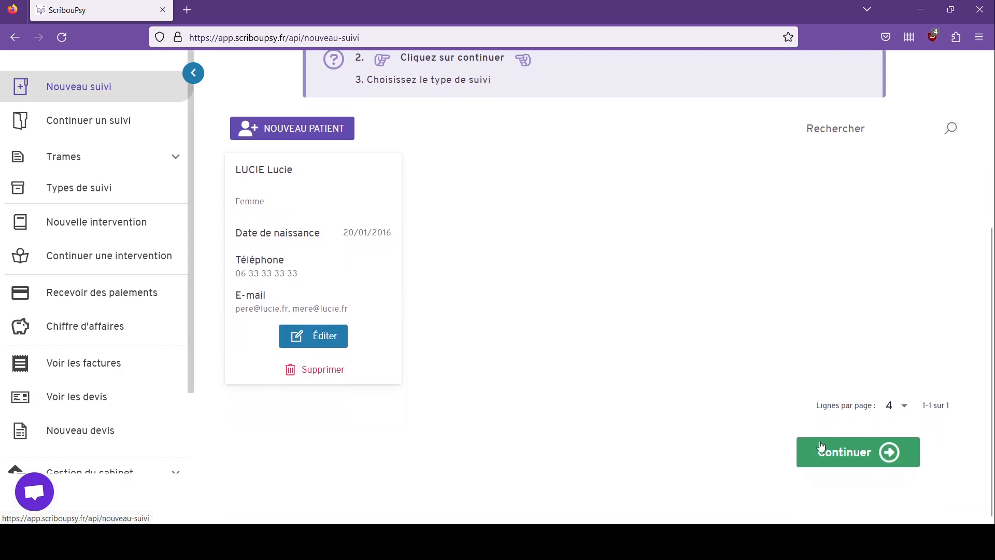
Step: Save the follow-up with type Enfant, skipping the post-save prompt
{"action": "left_click", "coordinate": [855, 452]}
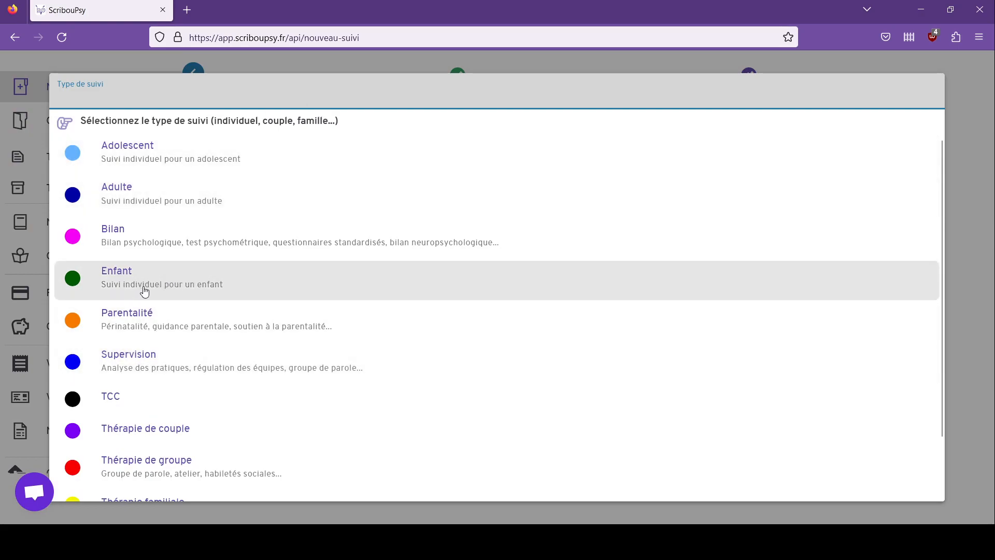
{"action": "left_click", "coordinate": [195, 278]}
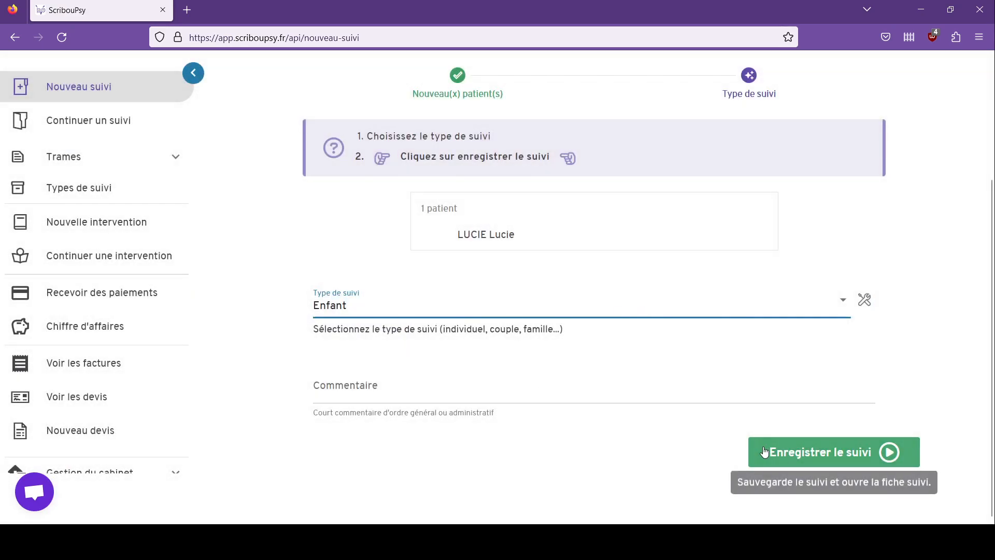
{"action": "left_click", "coordinate": [812, 455]}
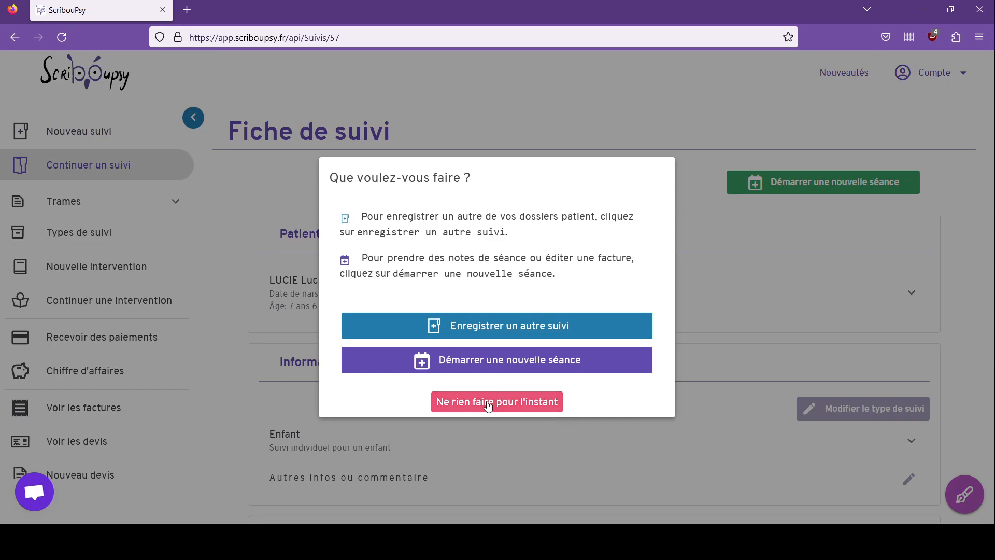
{"action": "left_click", "coordinate": [489, 406]}
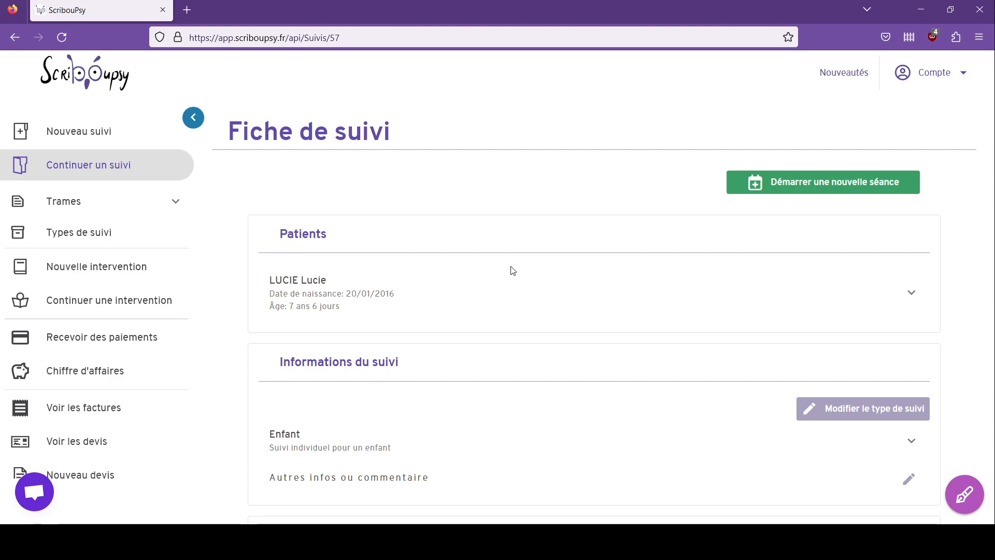
Step: Expand the patient's row to show her full details on the follow-up sheet
{"action": "scroll", "coordinate": [501, 297], "scroll_direction": "down", "scroll_amount": 4}
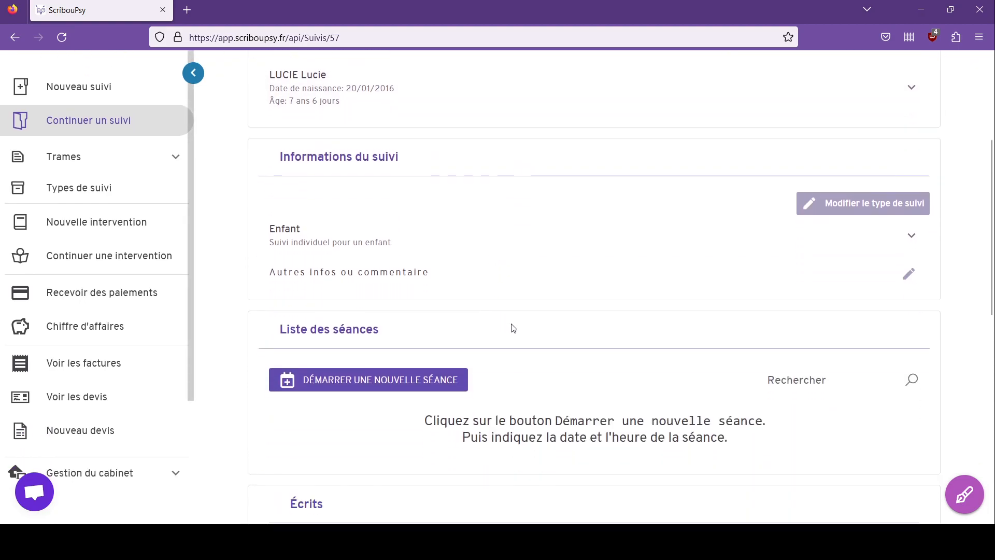
{"action": "scroll", "coordinate": [473, 304], "scroll_direction": "up", "scroll_amount": 4}
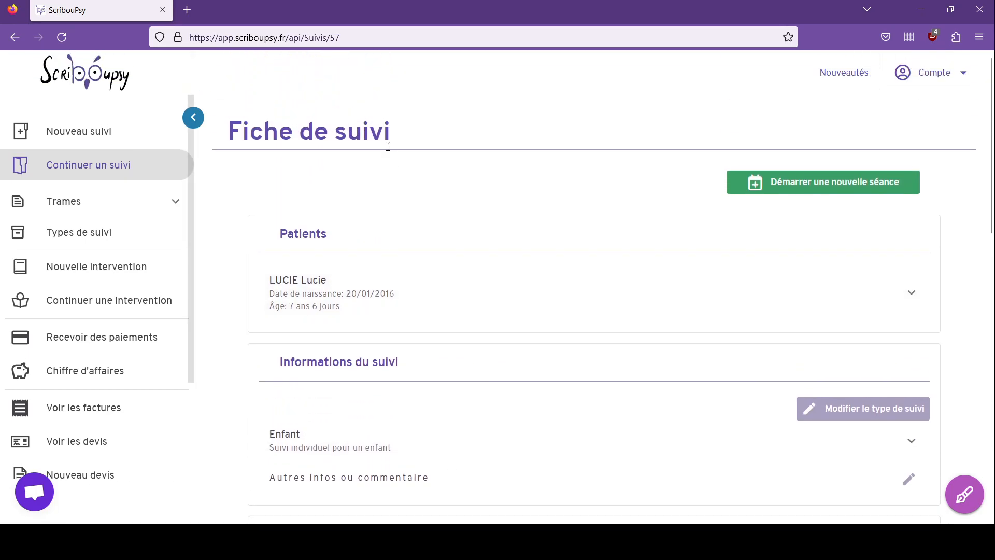
{"action": "scroll", "coordinate": [528, 220], "scroll_direction": "down", "scroll_amount": 5}
{"action": "scroll", "coordinate": [528, 222], "scroll_direction": "up", "scroll_amount": 4}
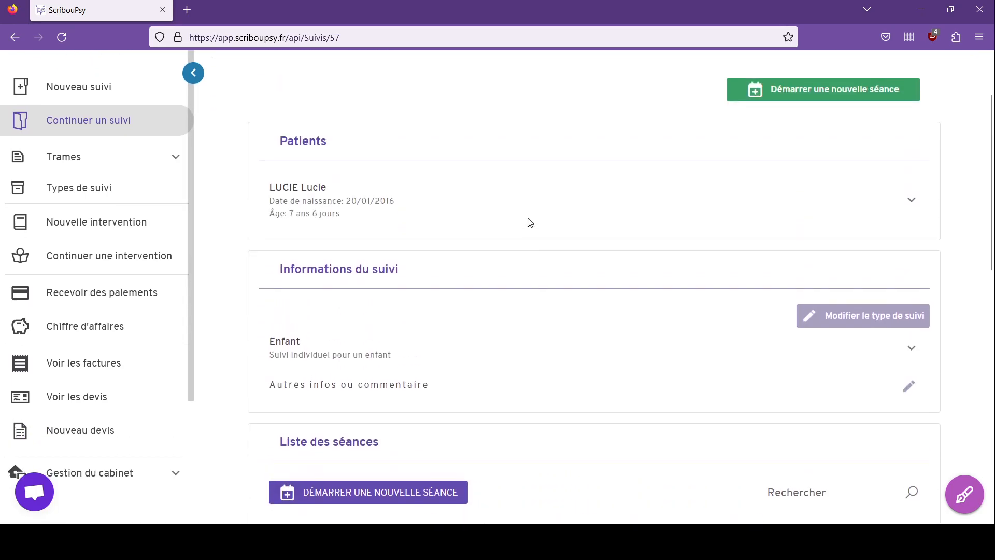
{"action": "left_click", "coordinate": [528, 223]}
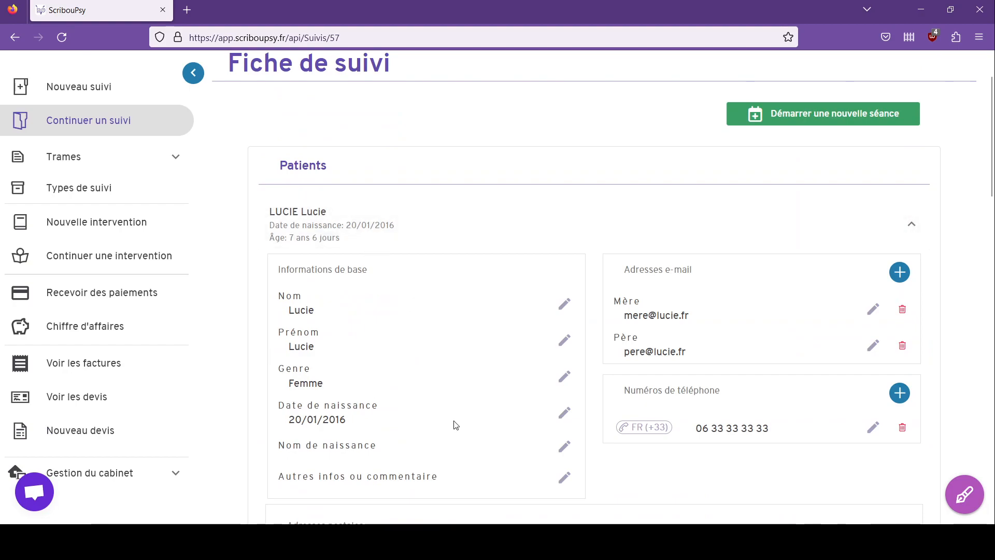
{"action": "scroll", "coordinate": [449, 425], "scroll_direction": "down", "scroll_amount": 1}
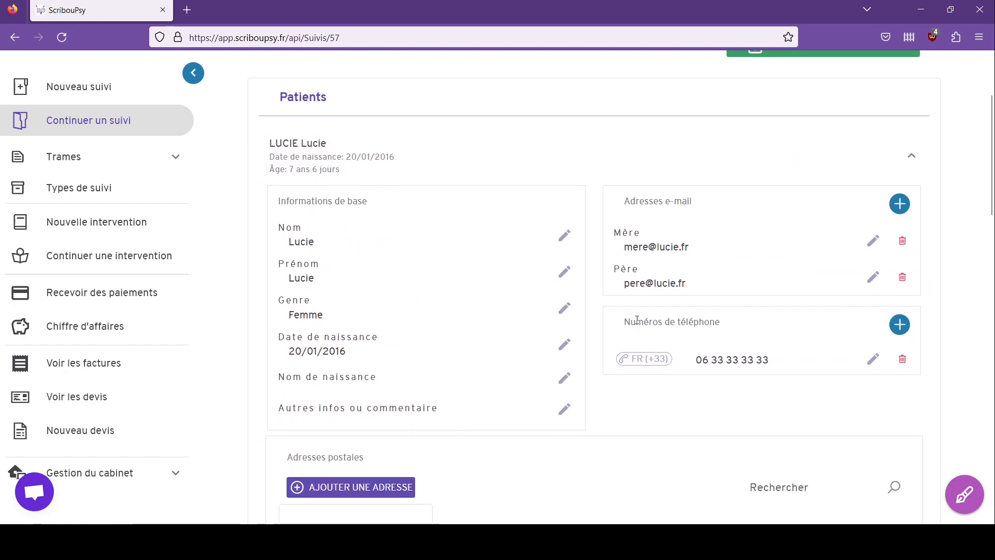
Step: Add a second phone number labelled Père
{"action": "left_click", "coordinate": [900, 324]}
{"action": "left_click", "coordinate": [431, 243]}
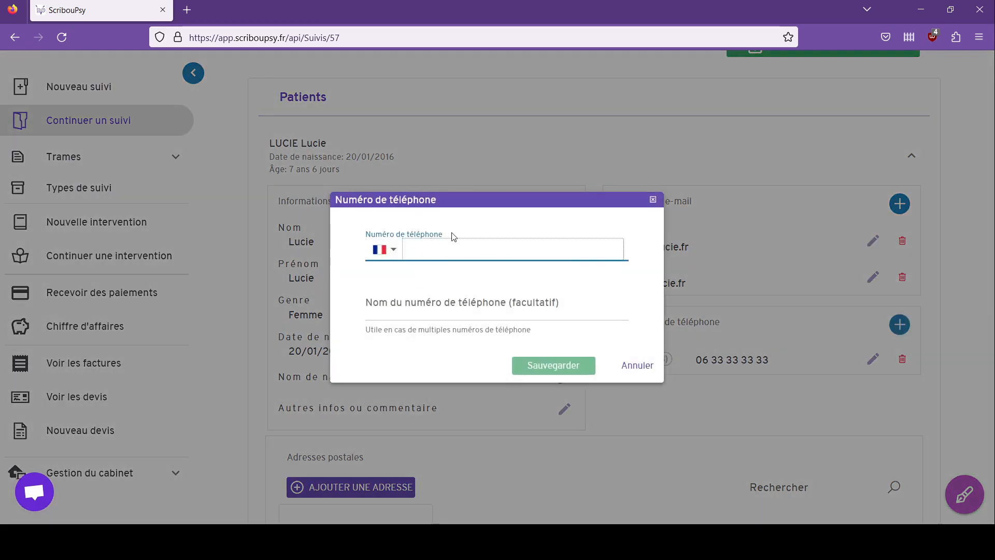
{"action": "type", "text": "06 22 22 22 22"}
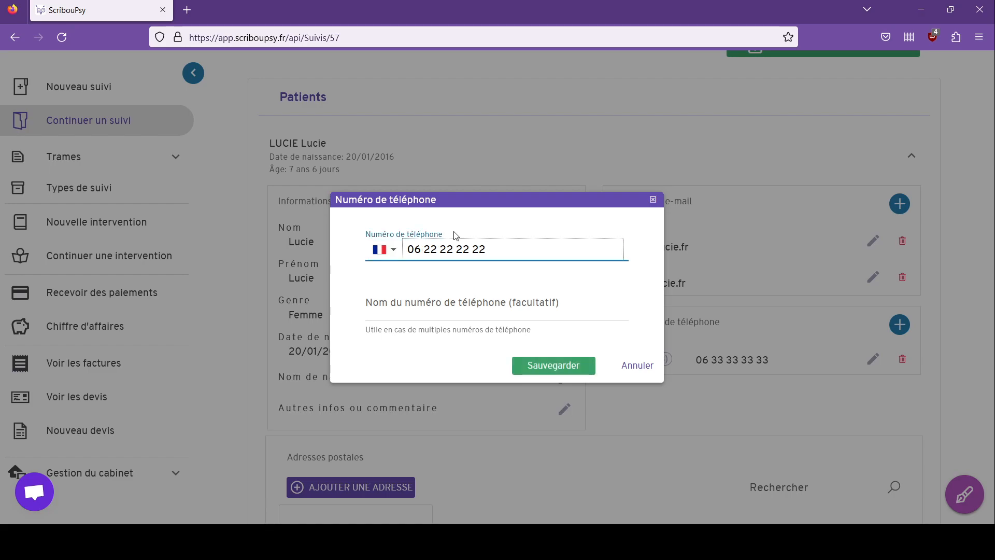
{"action": "left_click", "coordinate": [480, 304]}
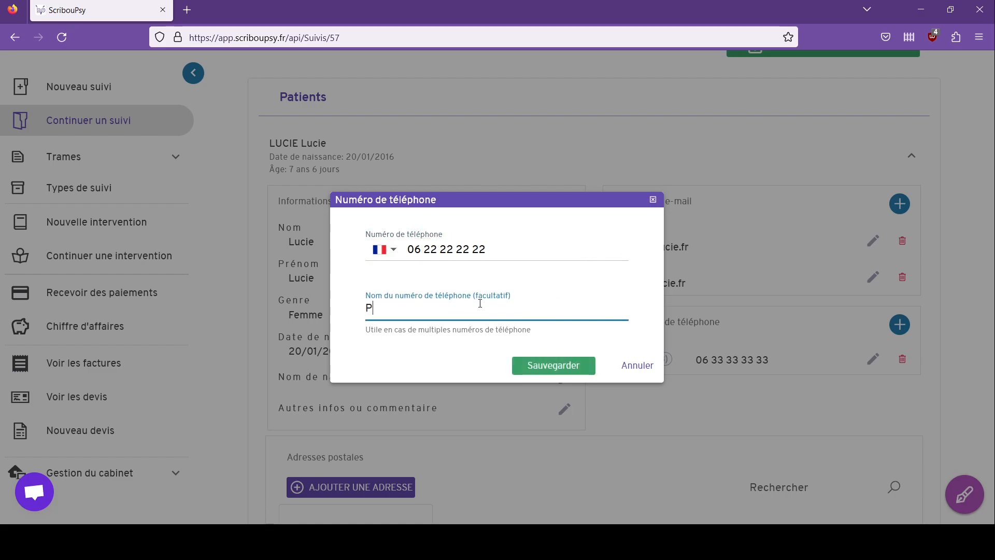
{"action": "left_click", "coordinate": [570, 366]}
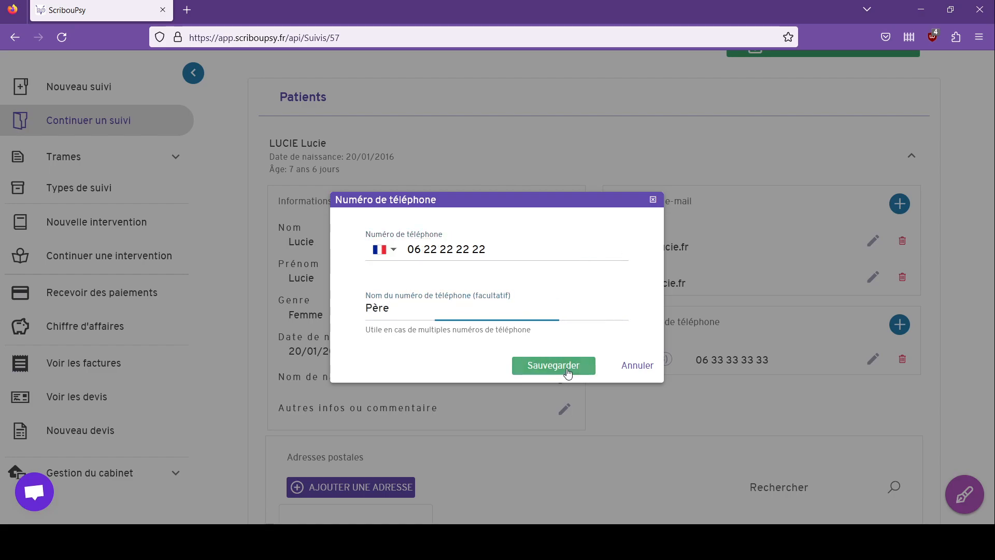
Step: Open the birth-date and name edit popups and close them without changes
{"action": "left_click", "coordinate": [311, 362]}
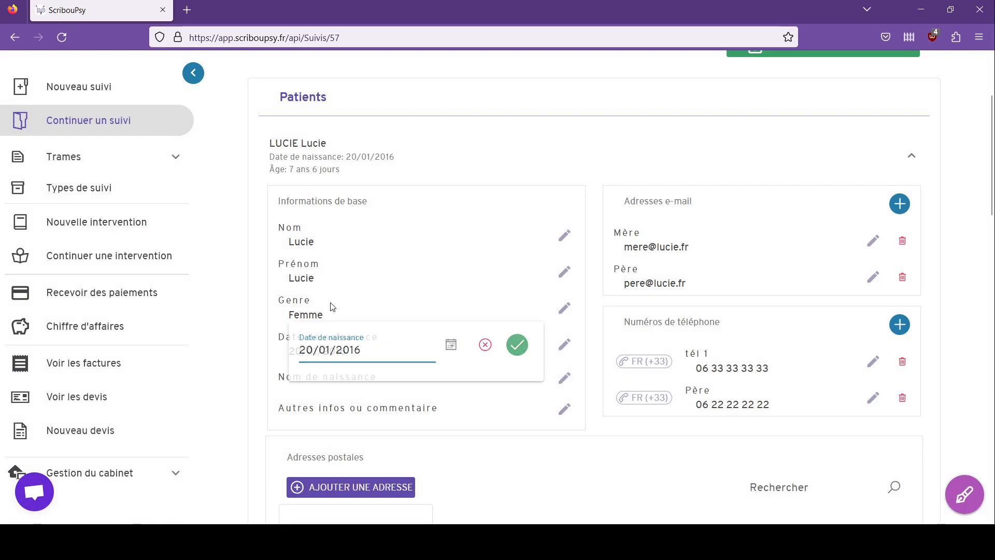
{"action": "left_click", "coordinate": [343, 277]}
{"action": "left_click", "coordinate": [332, 238]}
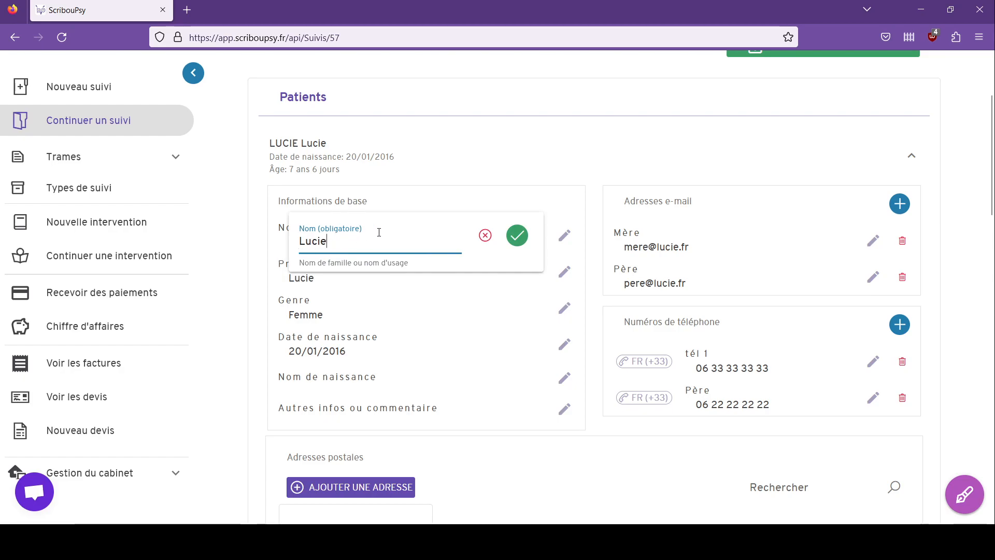
{"action": "left_click", "coordinate": [447, 151]}
{"action": "left_click", "coordinate": [347, 180]}
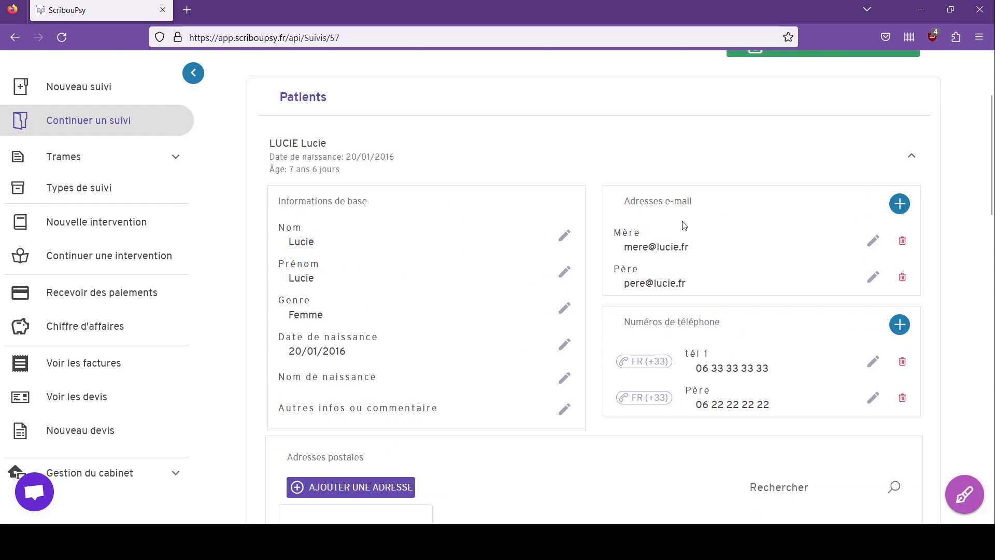
Step: Start a session from the Enfant follow-up on Thursday 26 January 2023 at 10h45
{"action": "scroll", "coordinate": [508, 286], "scroll_direction": "down", "scroll_amount": 7}
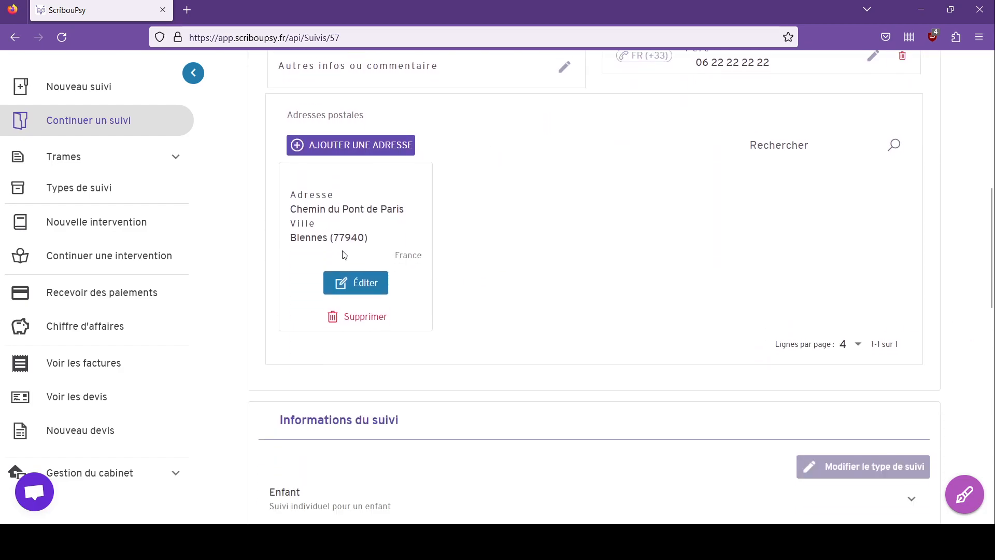
{"action": "scroll", "coordinate": [689, 222], "scroll_direction": "down", "scroll_amount": 4}
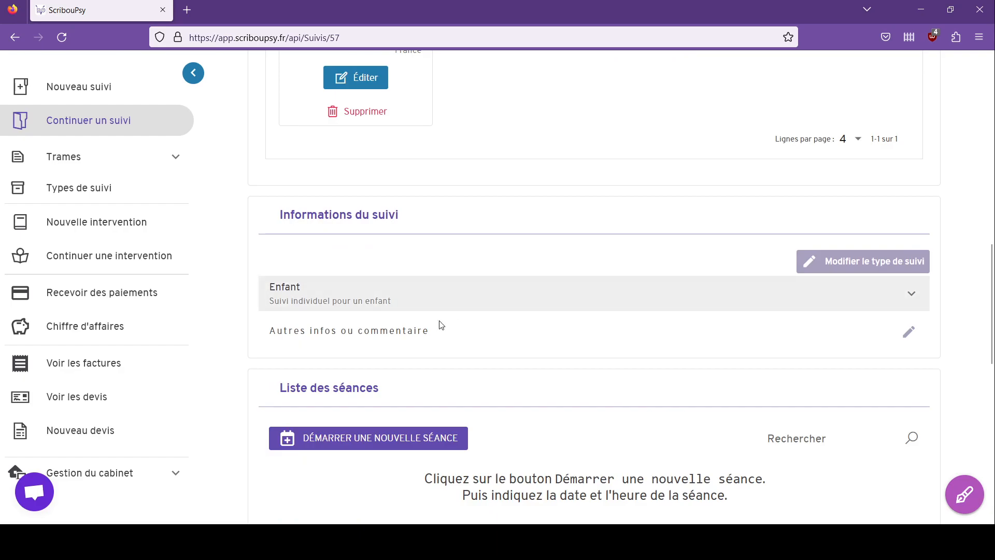
{"action": "left_click", "coordinate": [456, 309]}
{"action": "scroll", "coordinate": [529, 228], "scroll_direction": "down", "scroll_amount": 3}
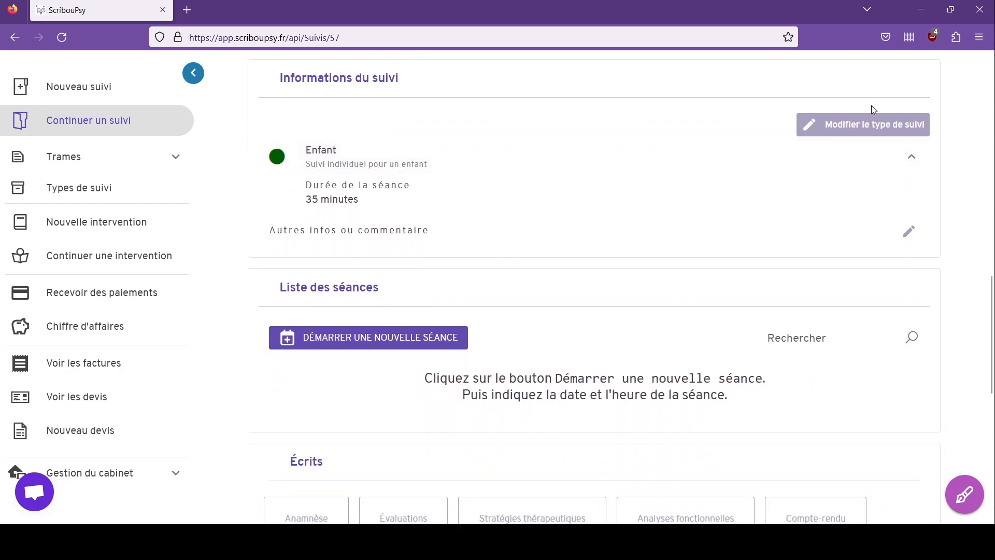
{"action": "scroll", "coordinate": [472, 186], "scroll_direction": "down", "scroll_amount": 3}
{"action": "scroll", "coordinate": [466, 178], "scroll_direction": "down", "scroll_amount": 2}
{"action": "scroll", "coordinate": [444, 186], "scroll_direction": "up", "scroll_amount": 3}
{"action": "left_click", "coordinate": [390, 203]}
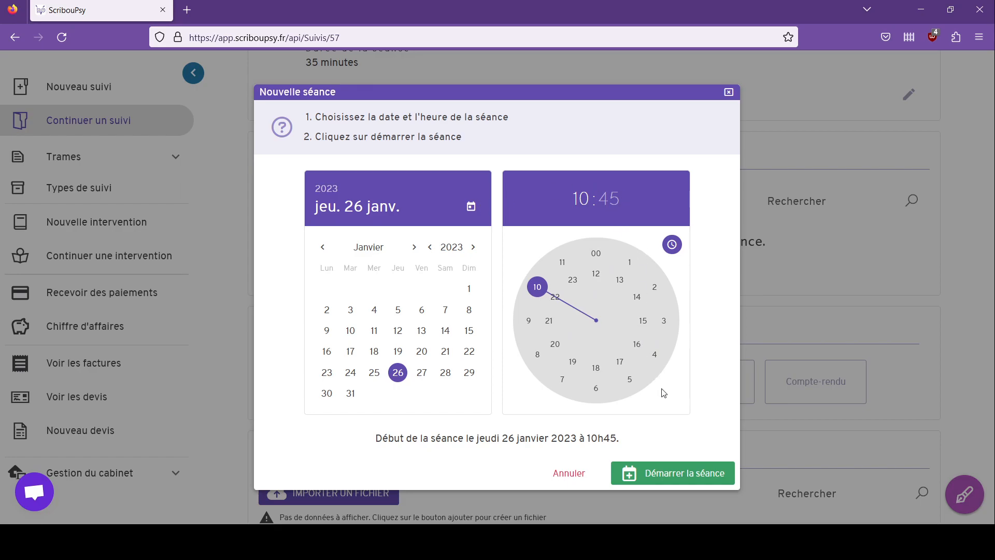
{"action": "left_click", "coordinate": [675, 478]}
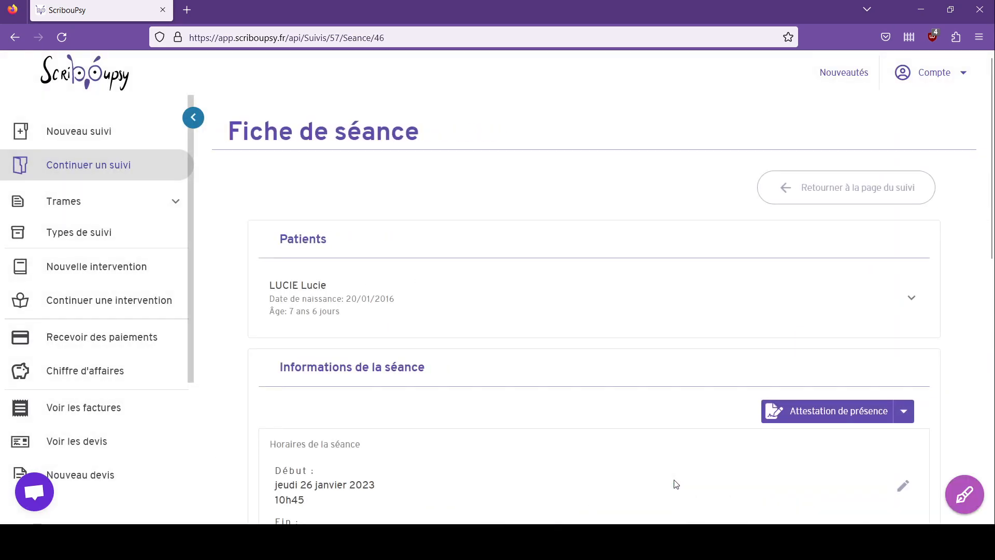
Step: Expand the patient row on the session sheet and review the 11h20 end and 35-minute duration
{"action": "scroll", "coordinate": [959, 289], "scroll_direction": "down", "scroll_amount": 3}
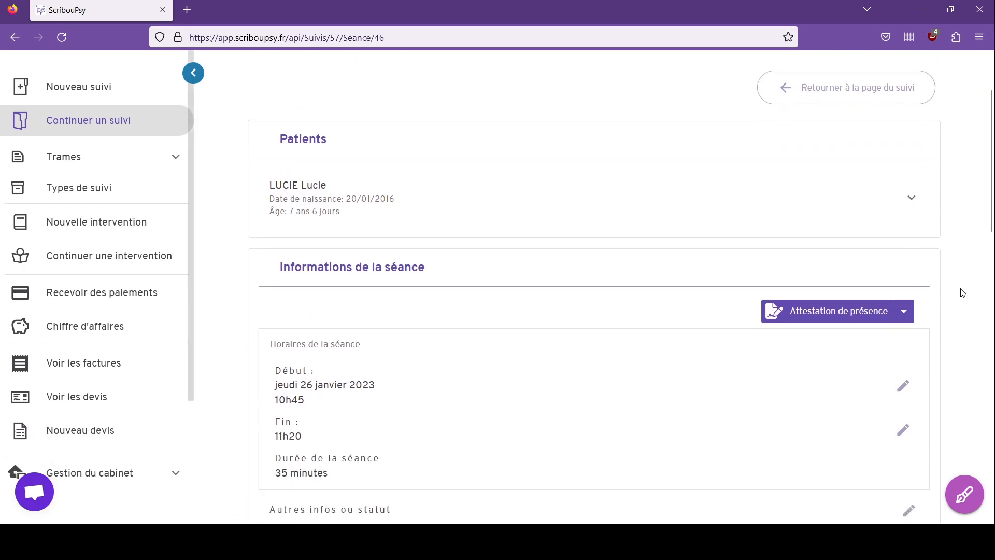
{"action": "left_click", "coordinate": [620, 178]}
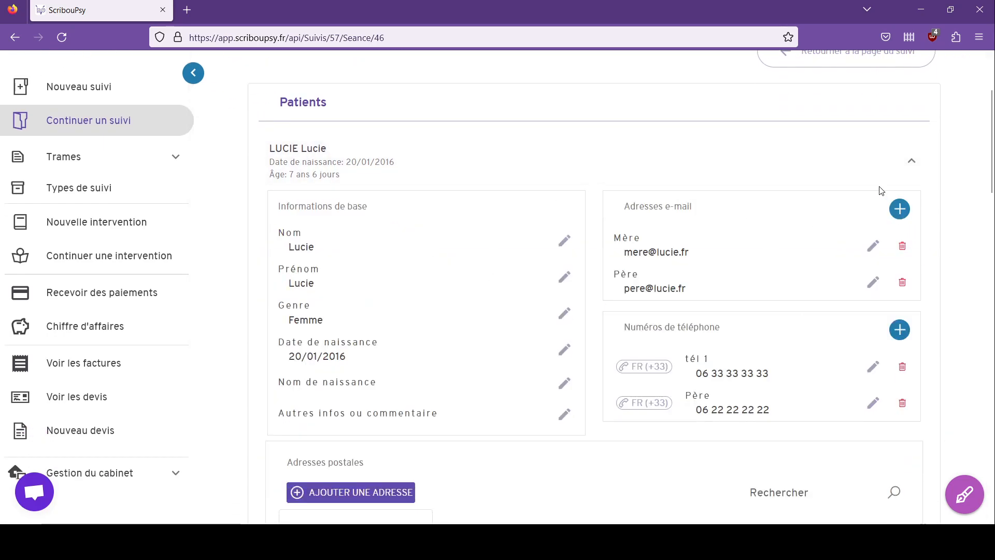
{"action": "scroll", "coordinate": [943, 179], "scroll_direction": "down", "scroll_amount": 3}
{"action": "scroll", "coordinate": [944, 179], "scroll_direction": "down", "scroll_amount": 6}
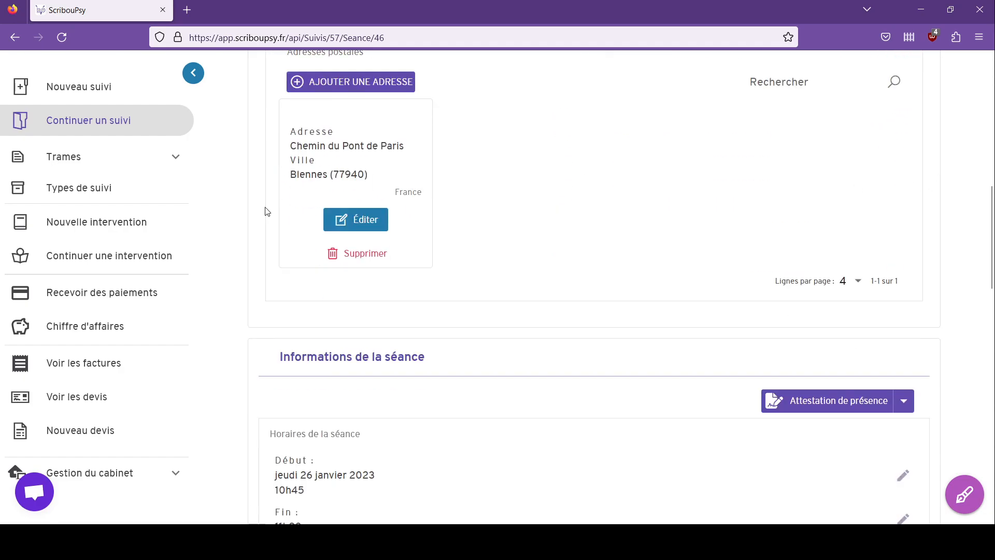
{"action": "scroll", "coordinate": [539, 224], "scroll_direction": "down", "scroll_amount": 5}
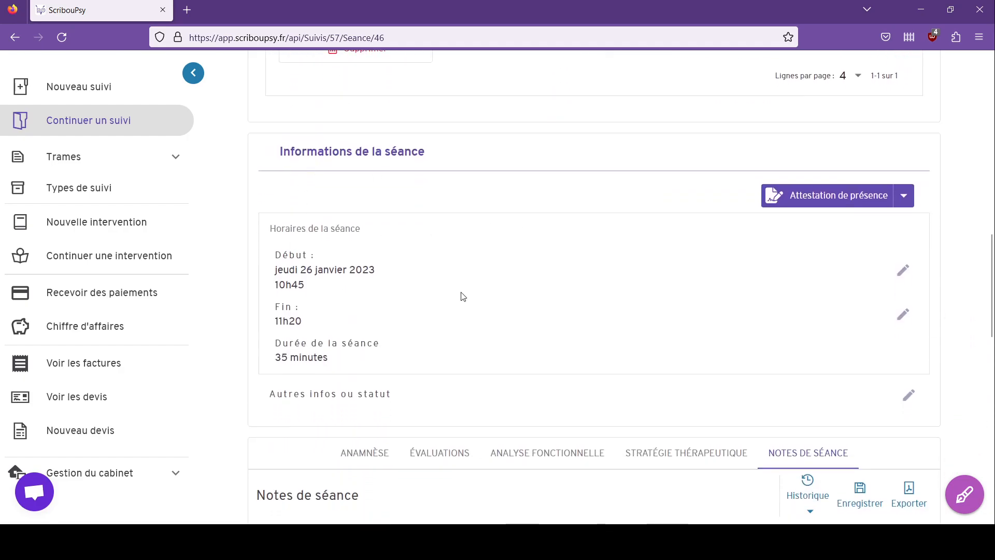
{"action": "scroll", "coordinate": [550, 288], "scroll_direction": "down", "scroll_amount": 3}
{"action": "scroll", "coordinate": [533, 262], "scroll_direction": "down", "scroll_amount": 6}
{"action": "scroll", "coordinate": [552, 154], "scroll_direction": "up", "scroll_amount": 6}
{"action": "scroll", "coordinate": [552, 154], "scroll_direction": "up", "scroll_amount": 15}
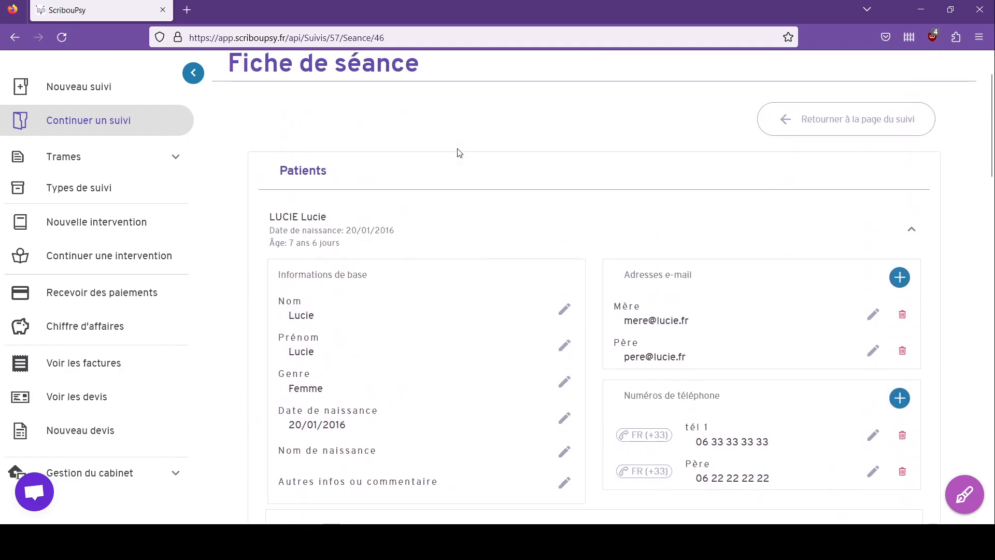
{"action": "scroll", "coordinate": [492, 155], "scroll_direction": "up", "scroll_amount": 2}
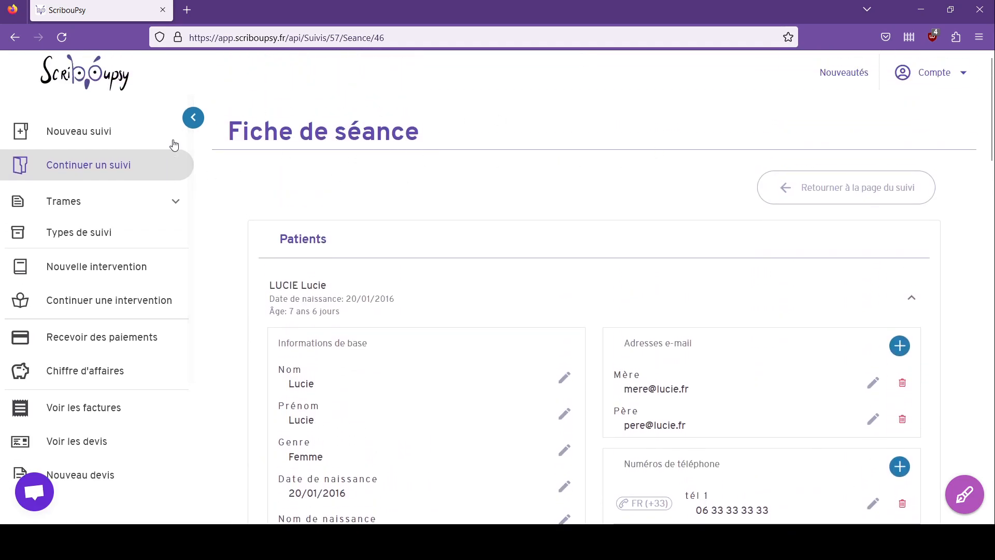
{"action": "left_click", "coordinate": [120, 171]}
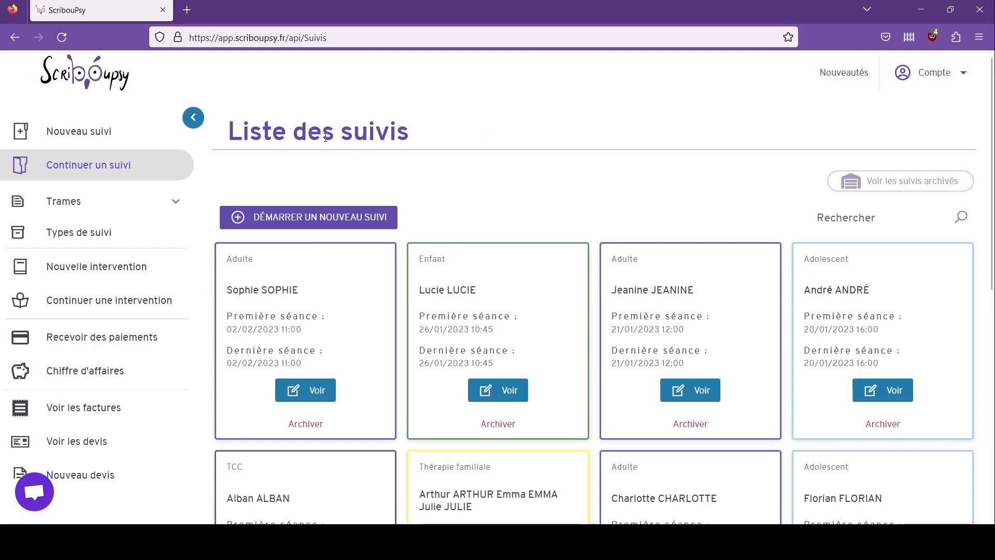
{"action": "left_click", "coordinate": [33, 498]}
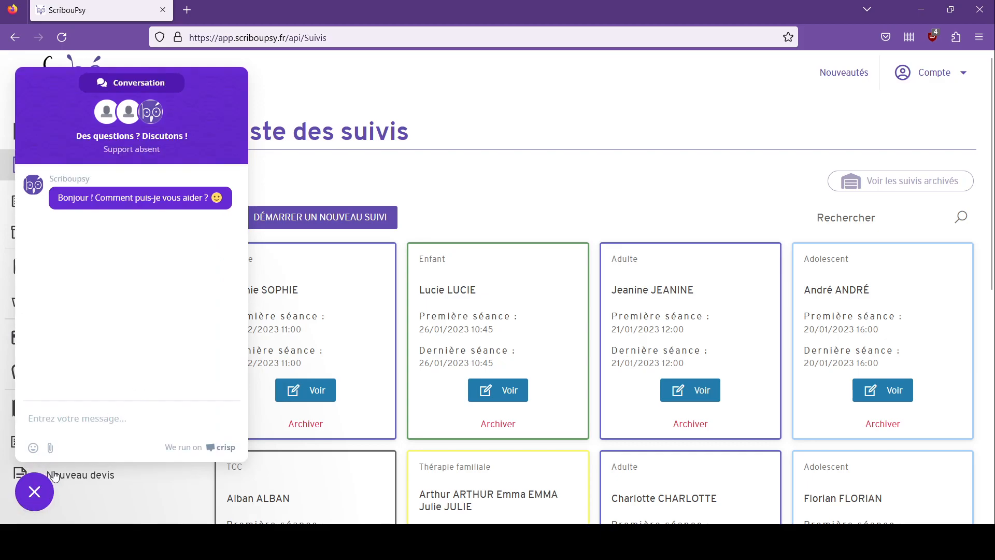
{"action": "left_click", "coordinate": [35, 493]}
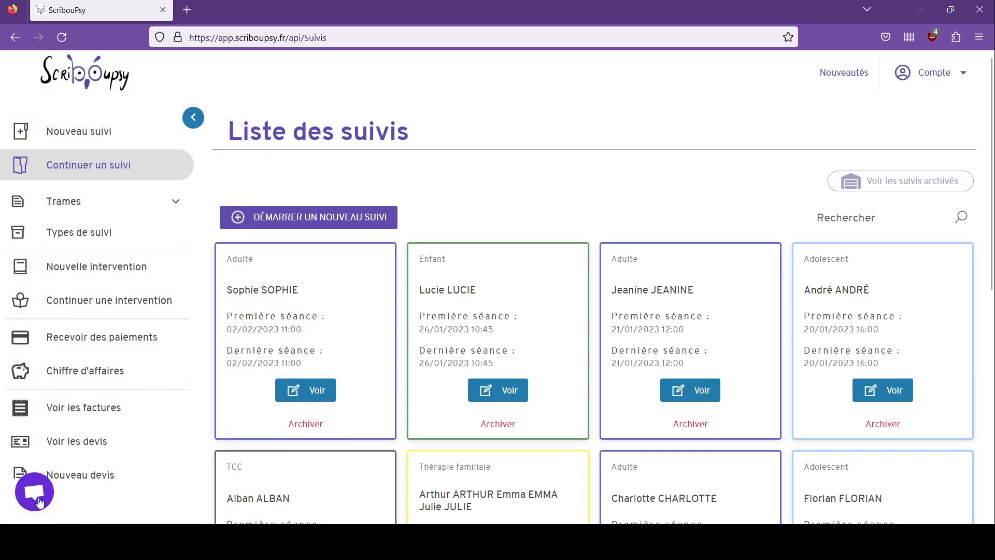
{"action": "left_click", "coordinate": [32, 498]}
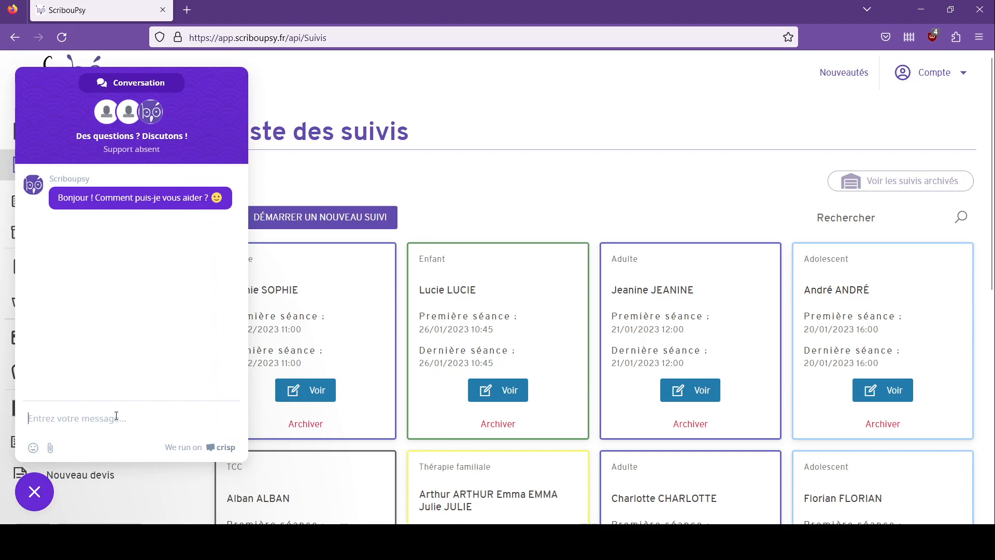
{"action": "left_click", "coordinate": [49, 492]}
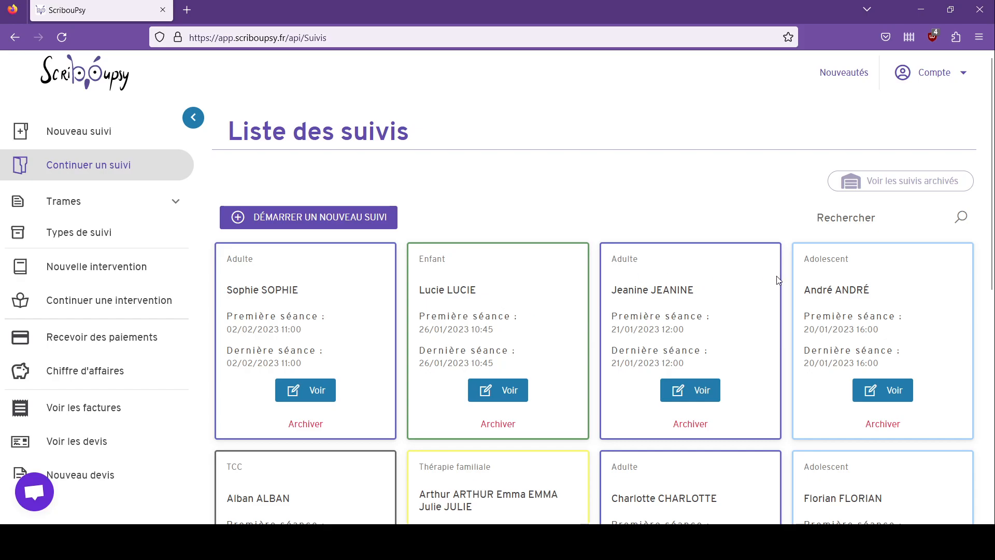
{"action": "scroll", "coordinate": [725, 310], "scroll_direction": "down", "scroll_amount": 7}
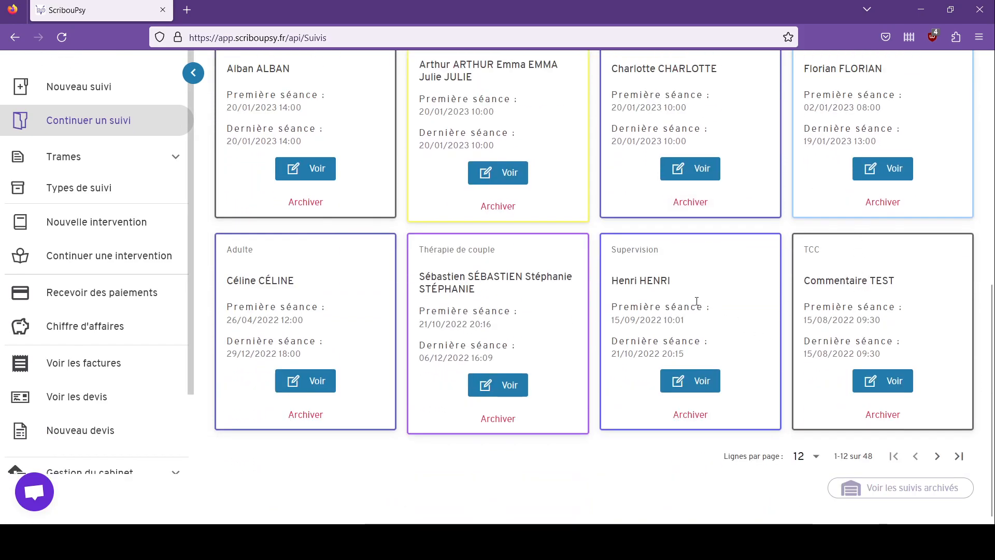
{"action": "scroll", "coordinate": [706, 307], "scroll_direction": "up", "scroll_amount": 7}
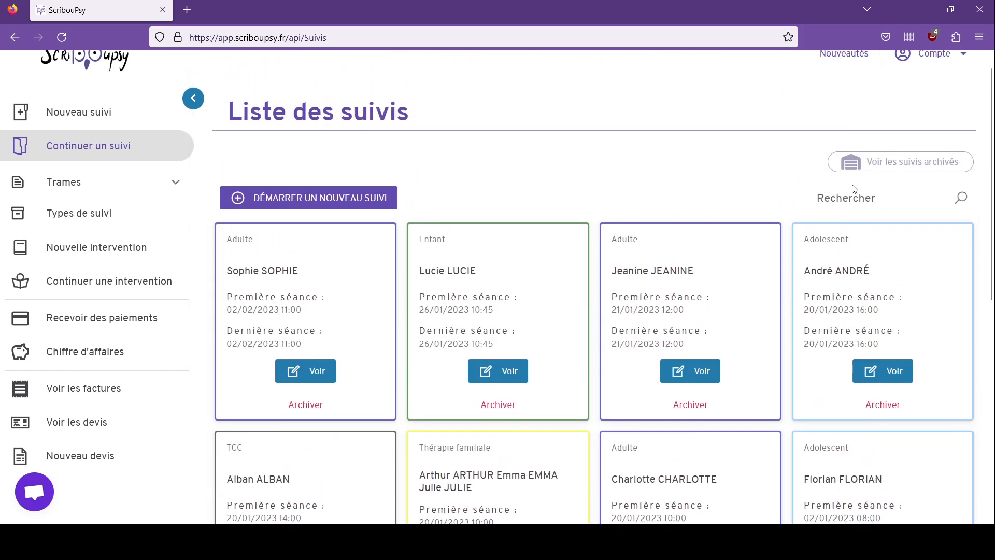
{"action": "type", "text": "Luciez"}
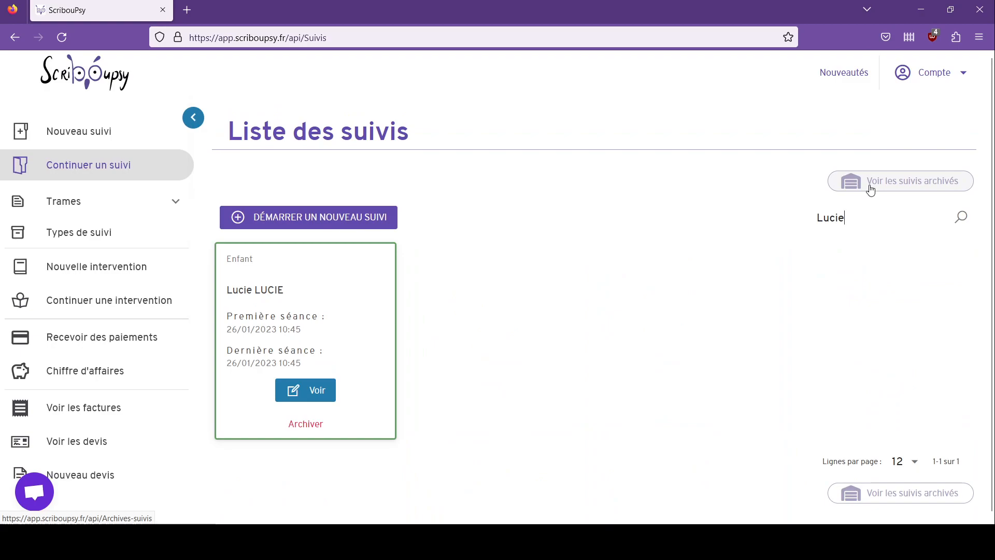
{"action": "left_click_drag", "start_coordinate": [866, 223], "coordinate": [817, 233]}
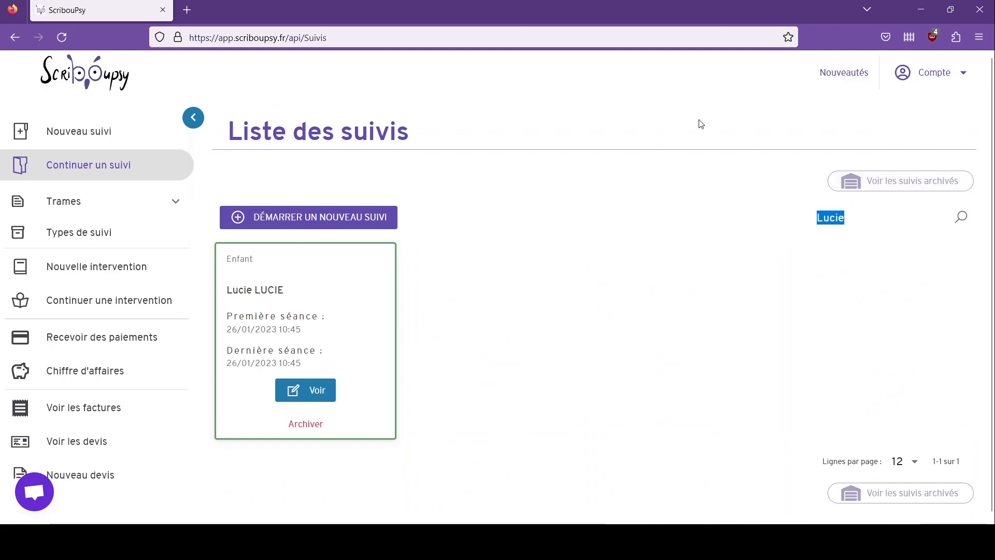
{"action": "type", "text": "20/"}
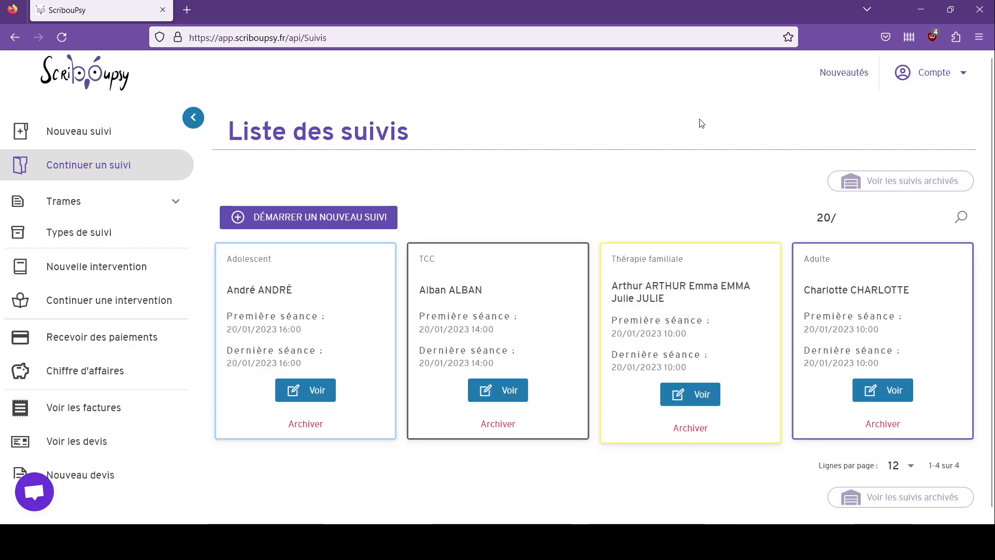
{"action": "type", "text": "01"}
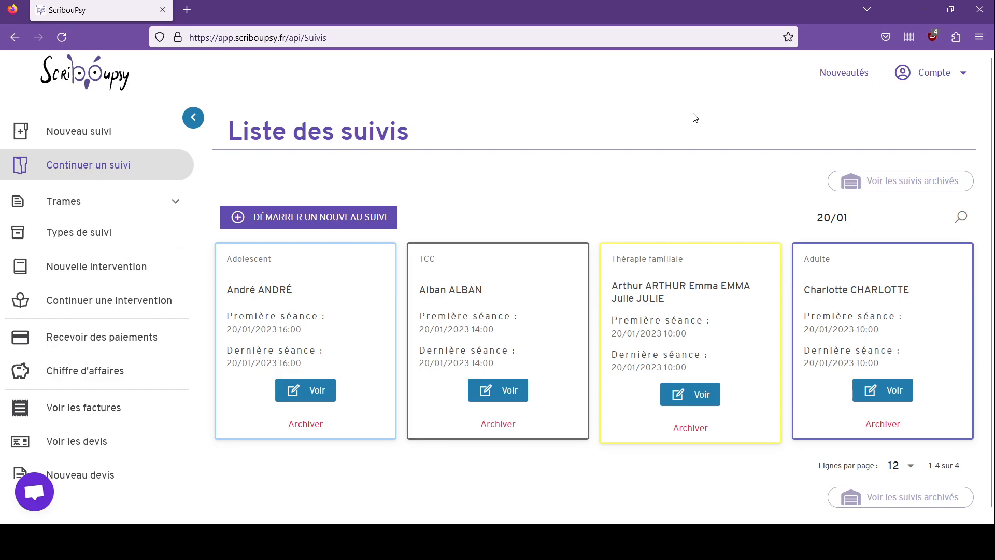
{"action": "key", "text": "ctrl+a"}
{"action": "key", "text": "BackSpace"}
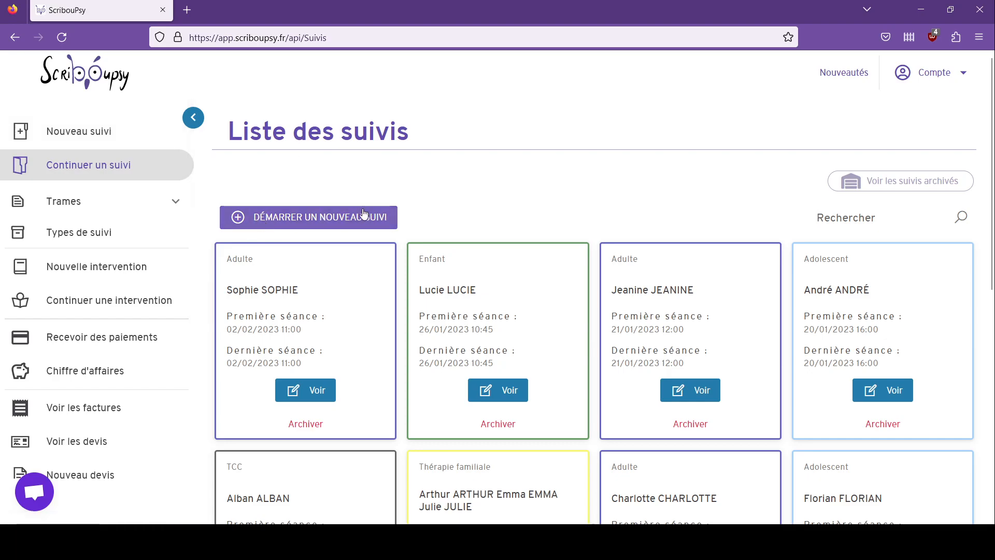
Step: Register the follow-up's first patient with family and first name, then close the administrative details
{"action": "left_click", "coordinate": [293, 217]}
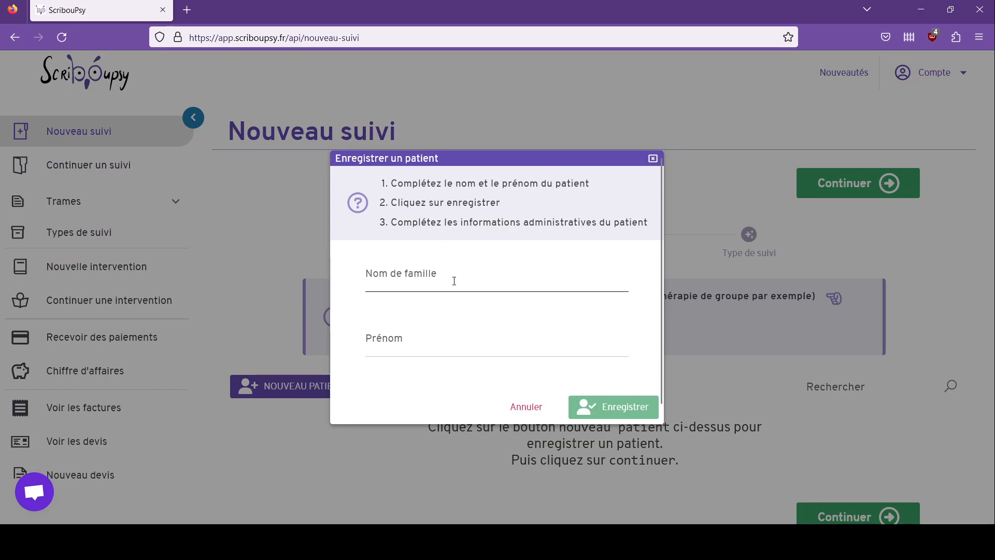
{"action": "left_click", "coordinate": [453, 278]}
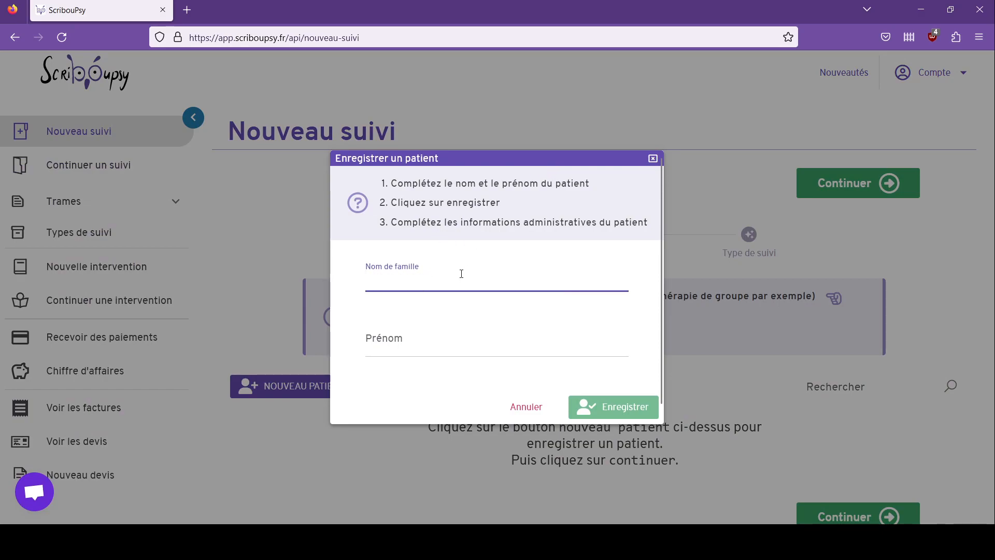
{"action": "type", "text": "Gérard"}
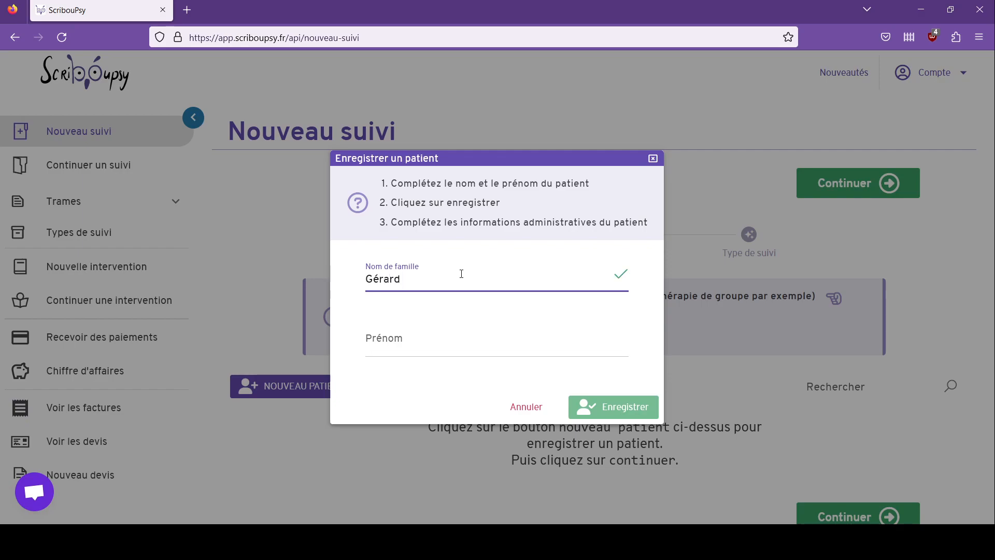
{"action": "left_click", "coordinate": [459, 334]}
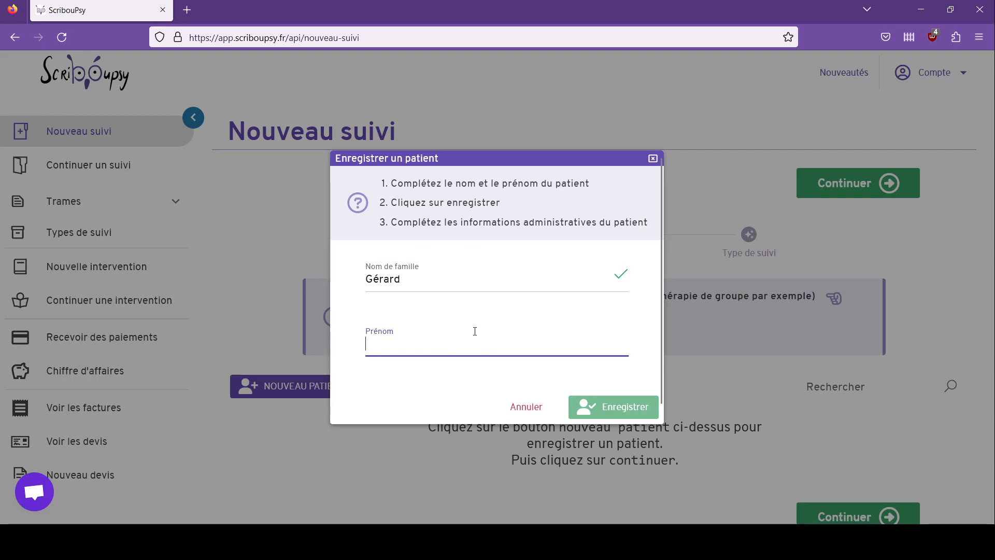
{"action": "type", "text": "Gérard"}
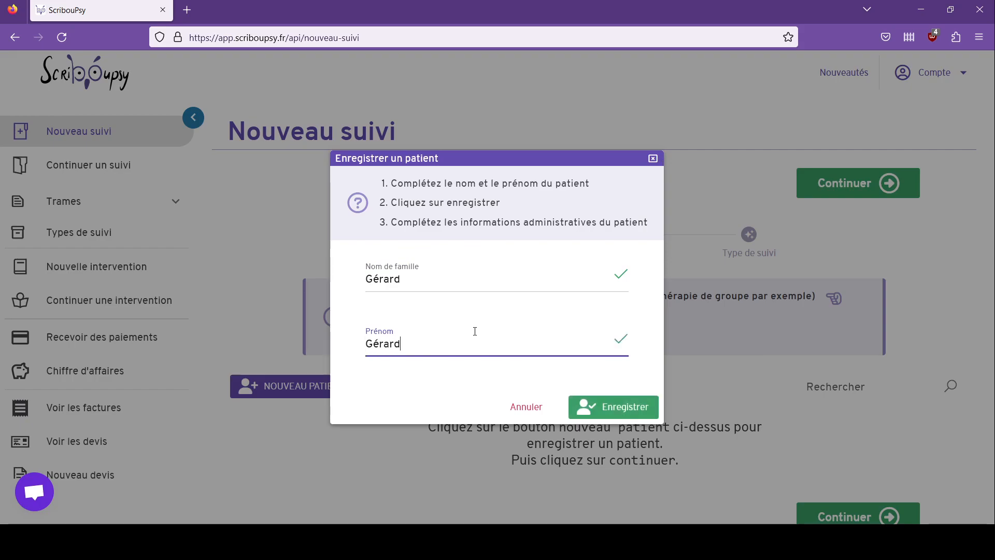
{"action": "left_click", "coordinate": [629, 408]}
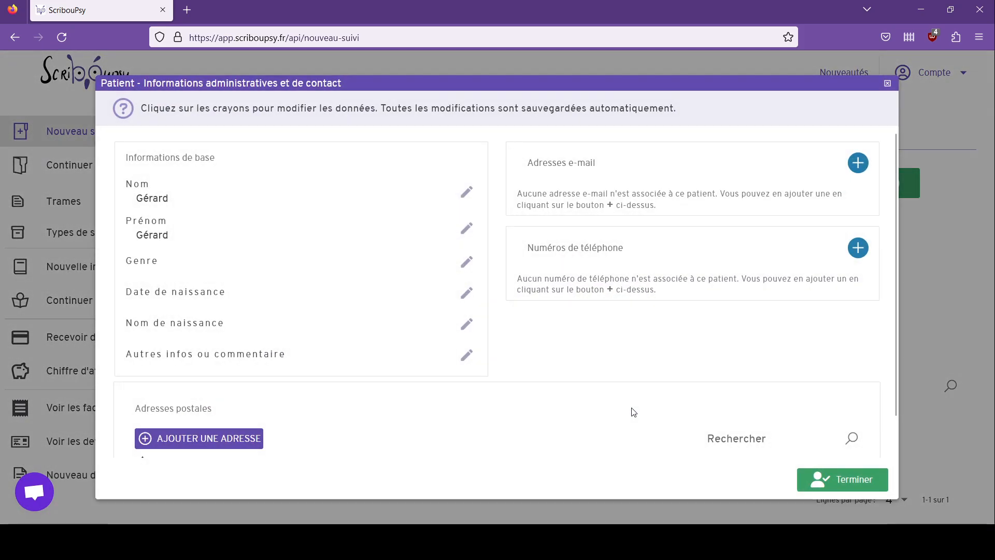
{"action": "scroll", "coordinate": [625, 261], "scroll_direction": "down", "scroll_amount": 1}
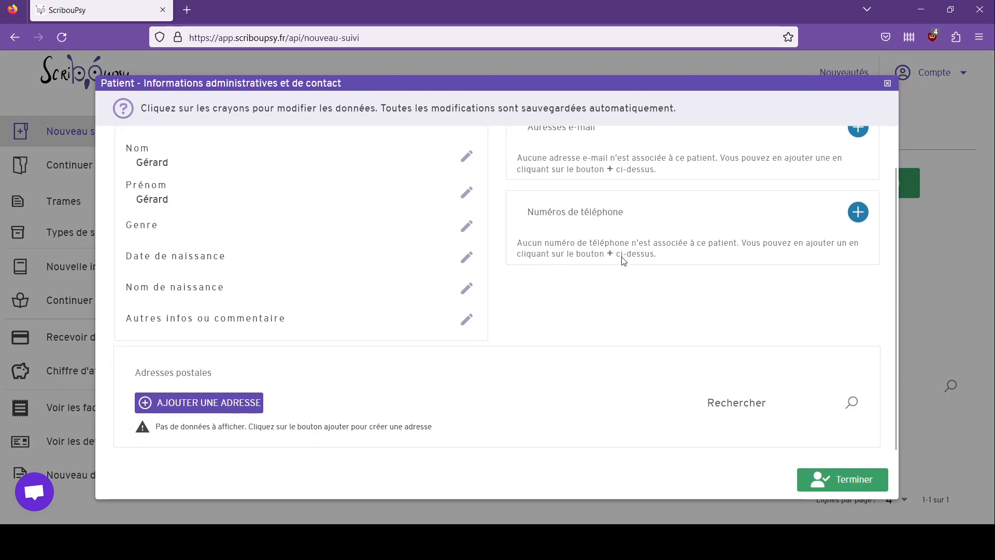
{"action": "scroll", "coordinate": [519, 304], "scroll_direction": "up", "scroll_amount": 1}
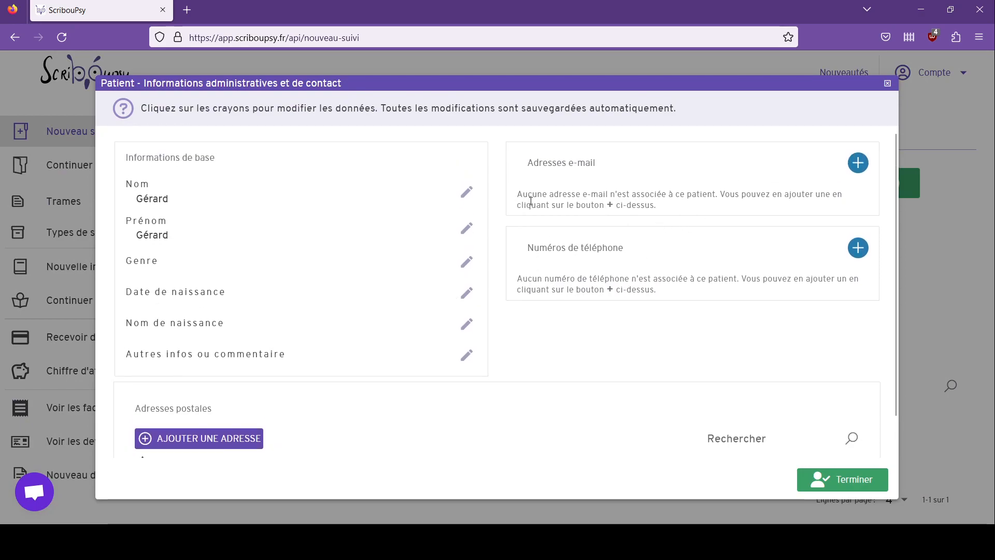
{"action": "scroll", "coordinate": [707, 276], "scroll_direction": "down", "scroll_amount": 1}
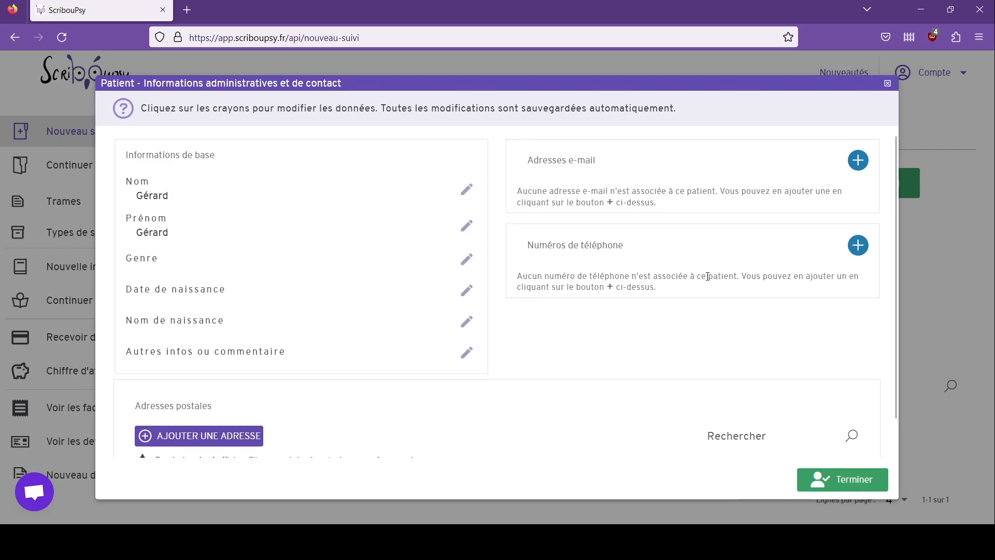
{"action": "left_click", "coordinate": [839, 487]}
{"action": "scroll", "coordinate": [898, 293], "scroll_direction": "down", "scroll_amount": 3}
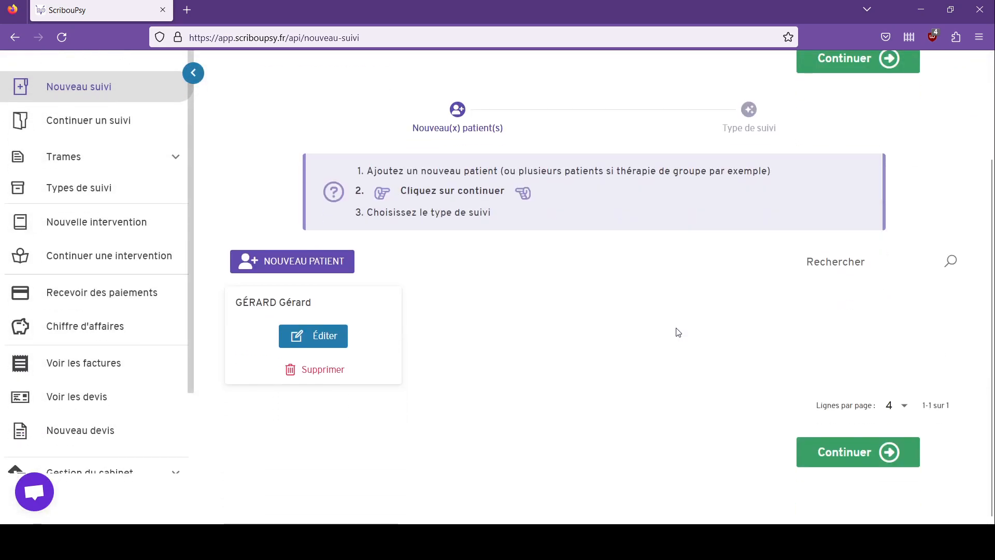
Step: Add another patient to the follow-up with family name and first name, and save
{"action": "left_click", "coordinate": [282, 268]}
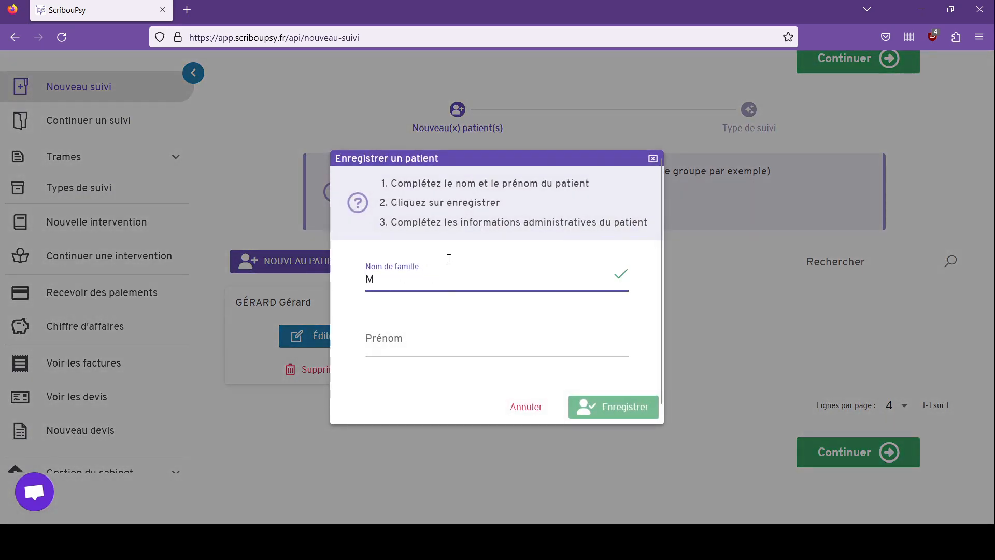
{"action": "type", "text": "Maryse"}
{"action": "left_click", "coordinate": [415, 328]}
{"action": "type", "text": "Mar"}
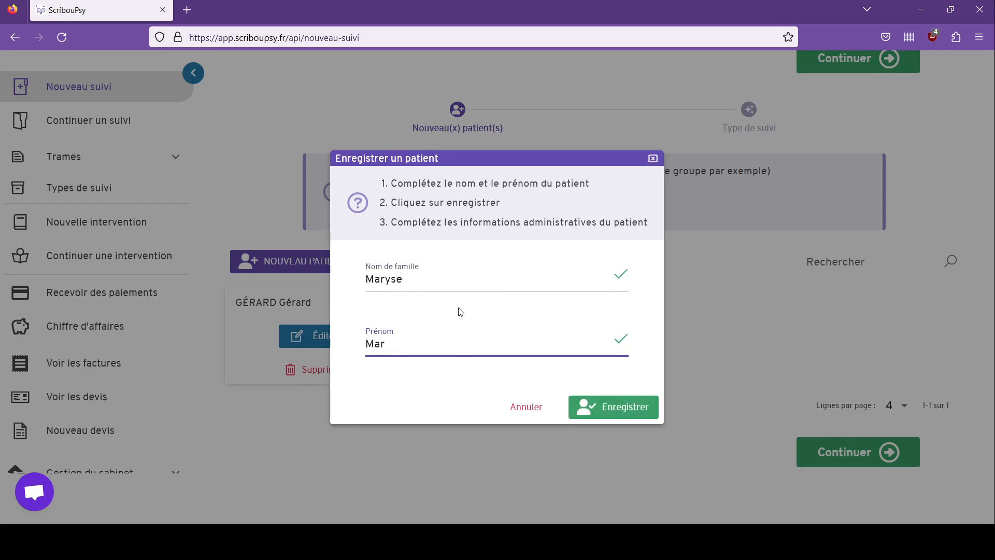
{"action": "left_click", "coordinate": [618, 407]}
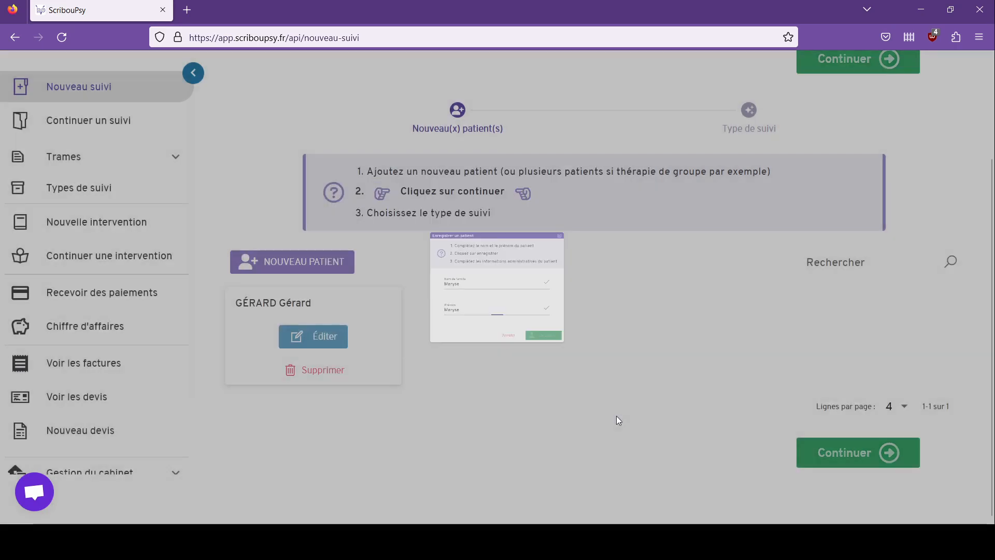
{"action": "scroll", "coordinate": [261, 356], "scroll_direction": "down", "scroll_amount": 1}
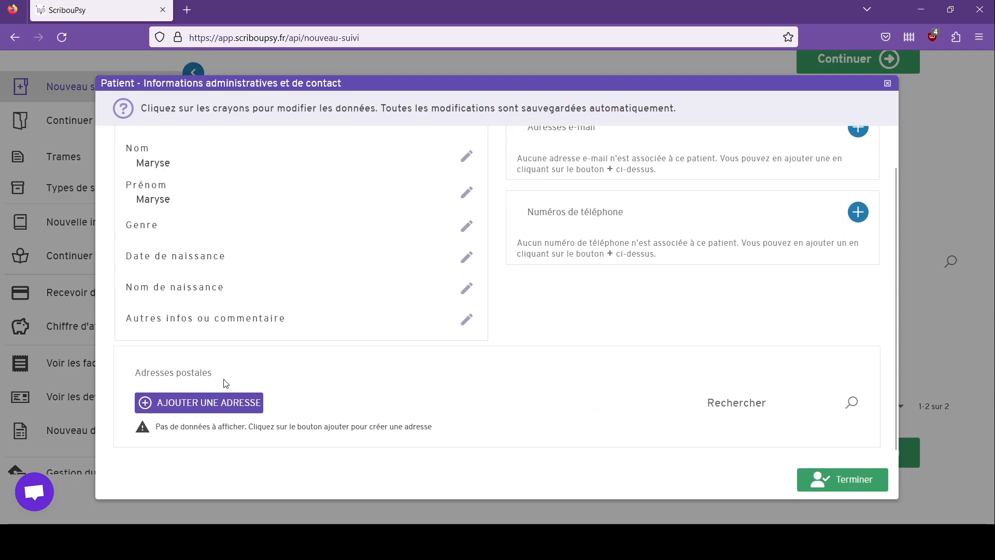
Step: Add and save a Bordeaux postal address for the second patient, then close their details
{"action": "left_click", "coordinate": [245, 404]}
{"action": "left_click", "coordinate": [435, 122]}
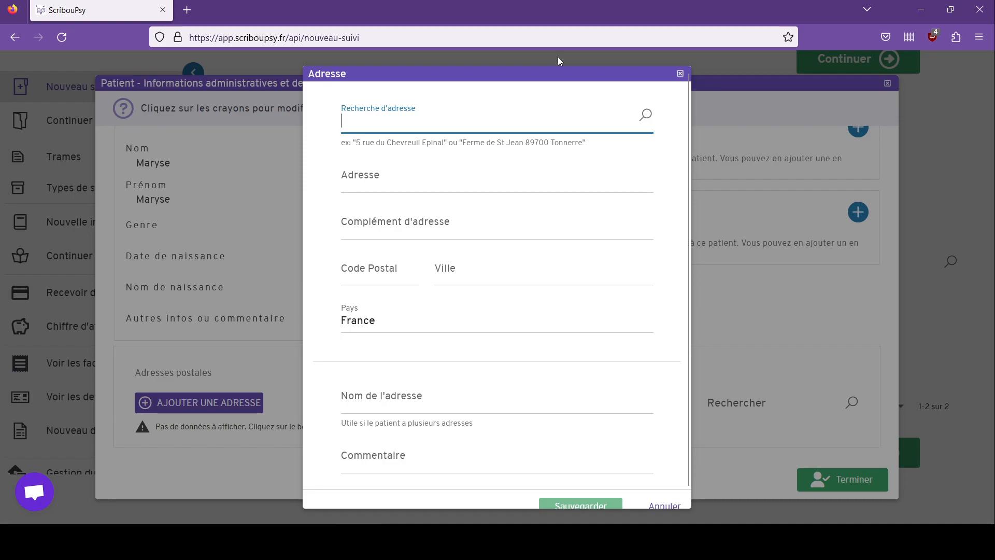
{"action": "type", "text": "Bordeaux"}
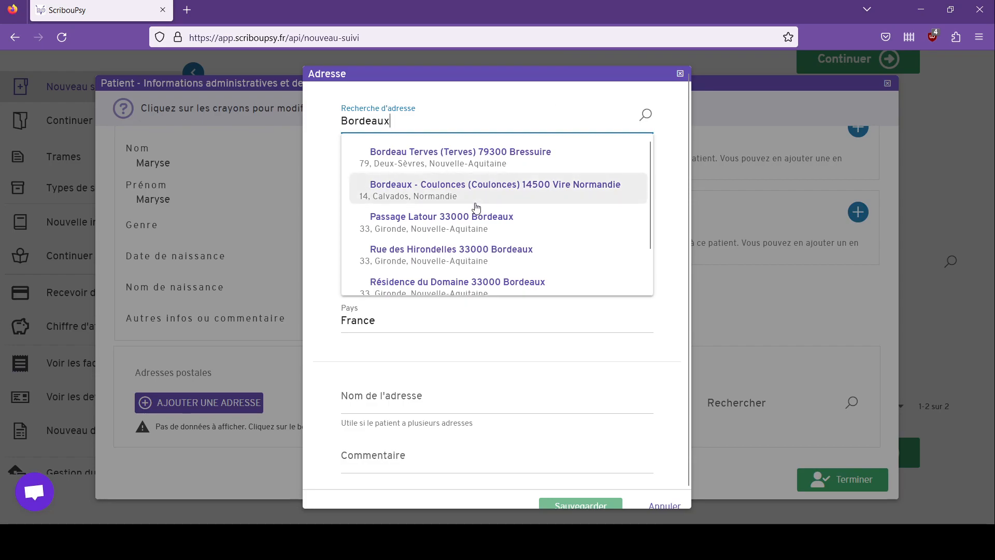
{"action": "left_click", "coordinate": [478, 223]}
{"action": "scroll", "coordinate": [536, 217], "scroll_direction": "down", "scroll_amount": 2}
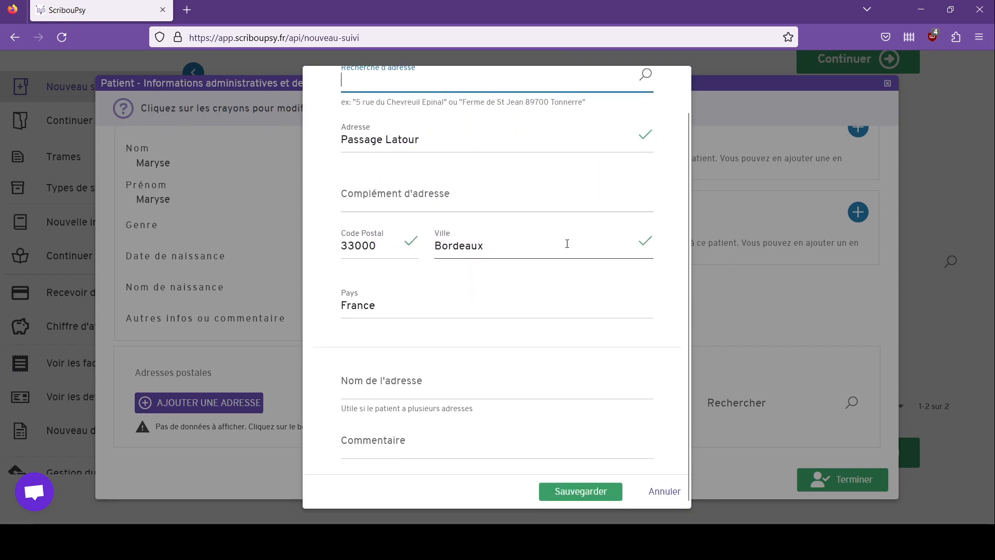
{"action": "left_click", "coordinate": [596, 490]}
{"action": "scroll", "coordinate": [524, 340], "scroll_direction": "down", "scroll_amount": 3}
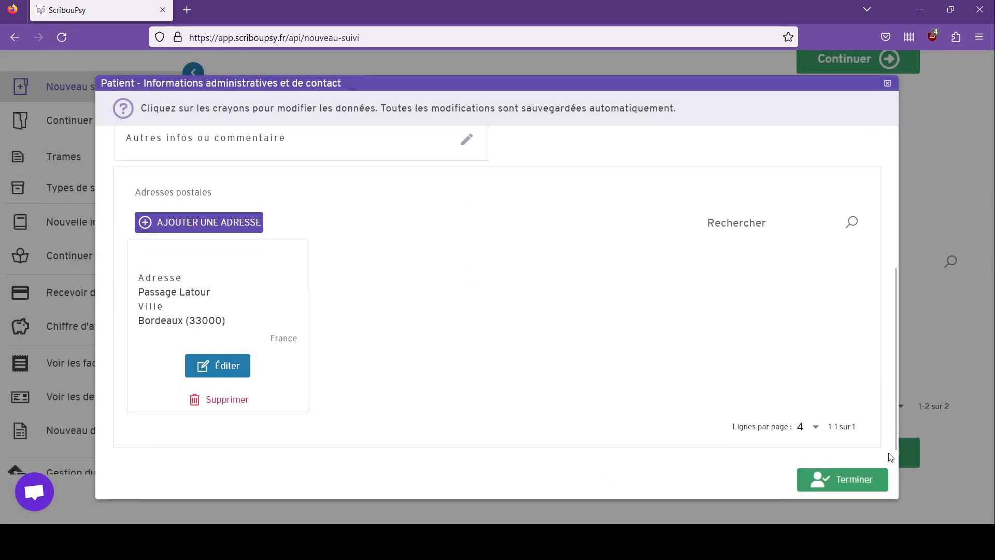
{"action": "left_click", "coordinate": [865, 483]}
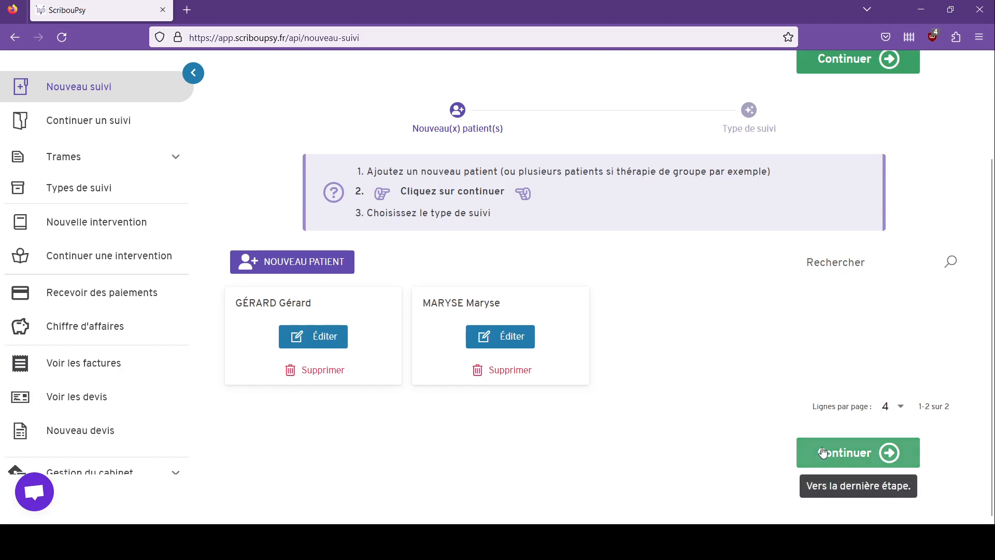
Step: Set the two-patient follow-up's type to Thérapie de couple and save it
{"action": "left_click", "coordinate": [806, 452]}
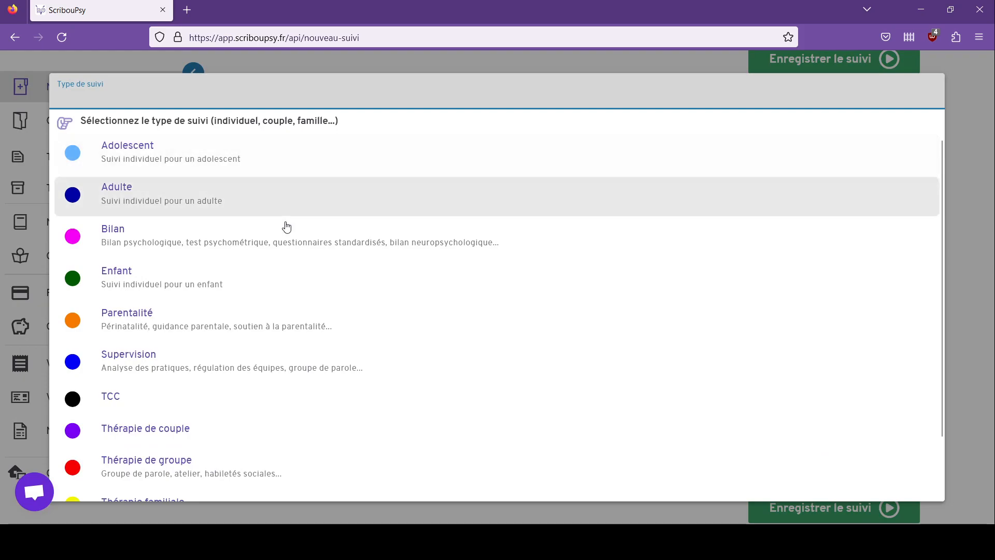
{"action": "scroll", "coordinate": [240, 410], "scroll_direction": "down", "scroll_amount": 2}
{"action": "left_click", "coordinate": [273, 368]}
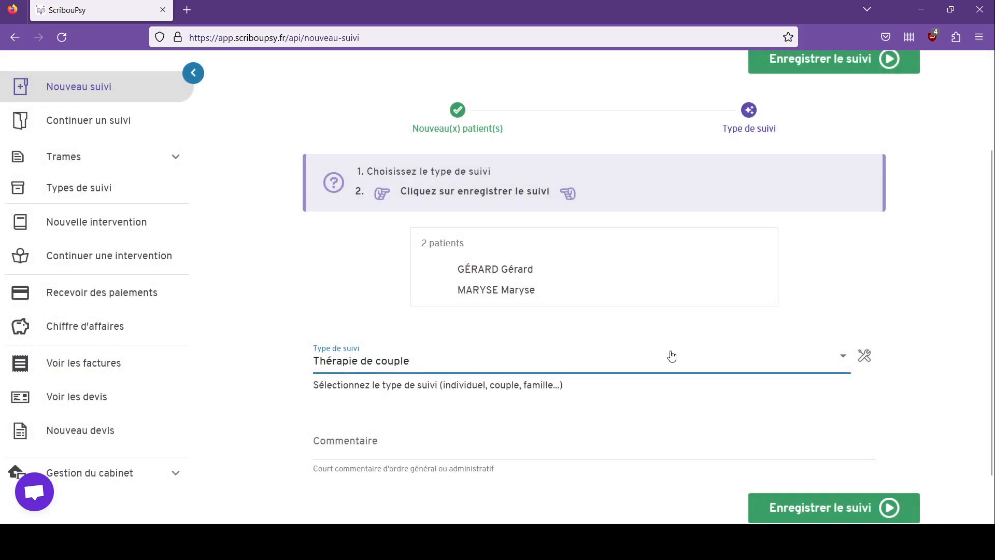
{"action": "left_click", "coordinate": [821, 516]}
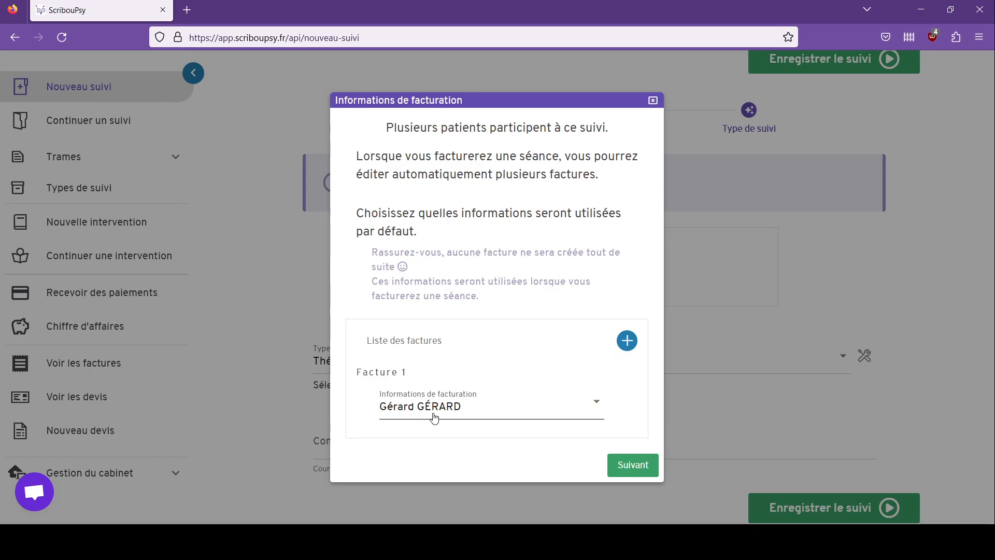
Step: Keep Facture 1 on the first partner, add Facture 2 billed to the second partner, and save
{"action": "left_click", "coordinate": [504, 415]}
{"action": "left_click", "coordinate": [499, 413]}
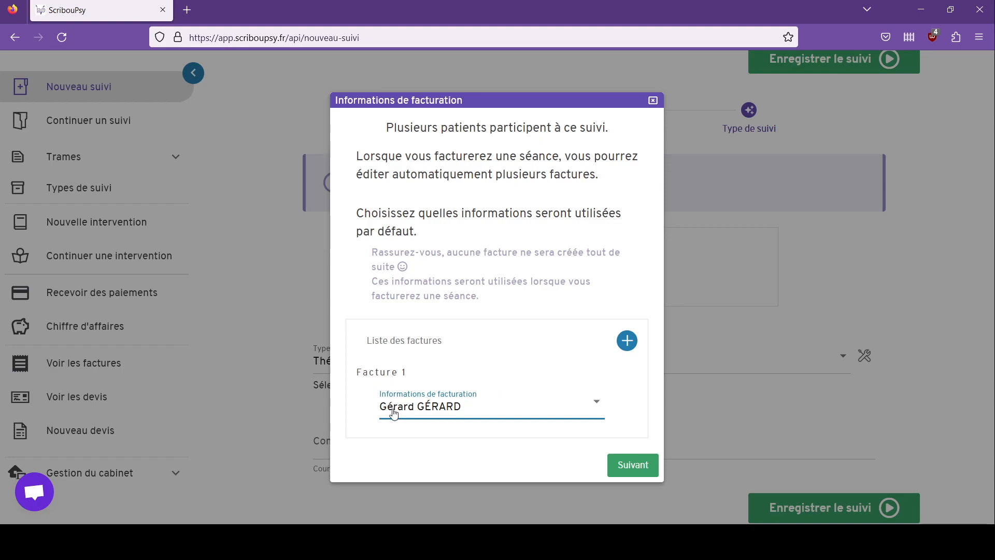
{"action": "left_click", "coordinate": [626, 341]}
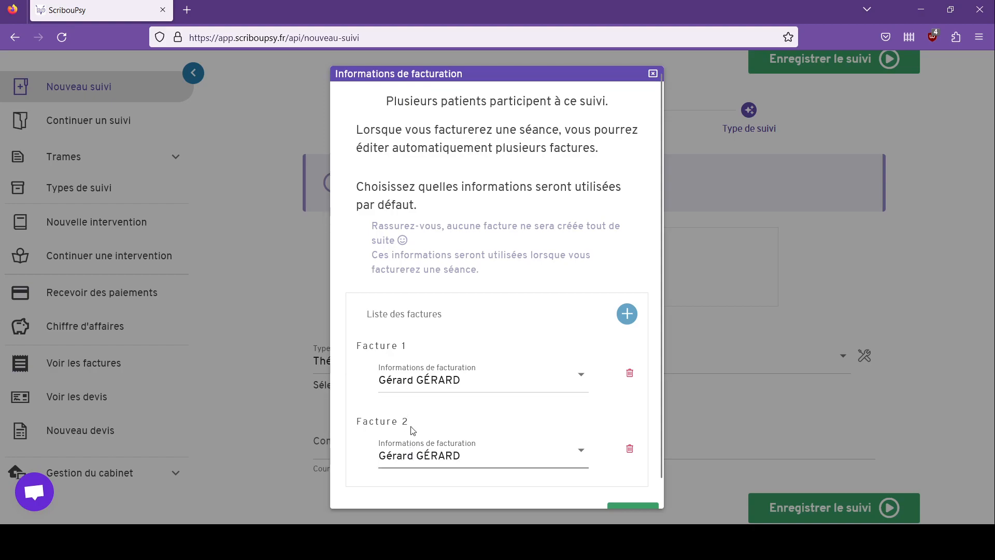
{"action": "left_click", "coordinate": [448, 458]}
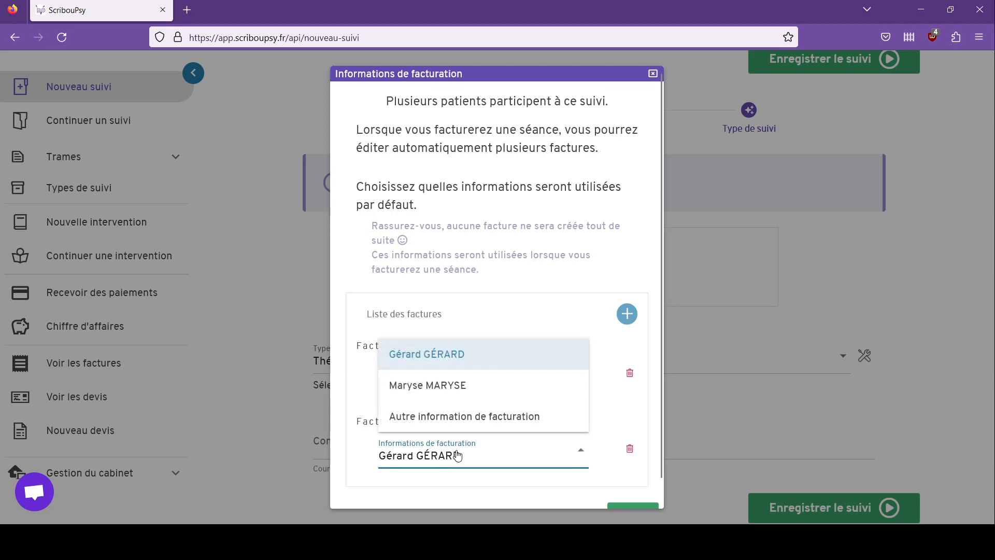
{"action": "left_click", "coordinate": [509, 394]}
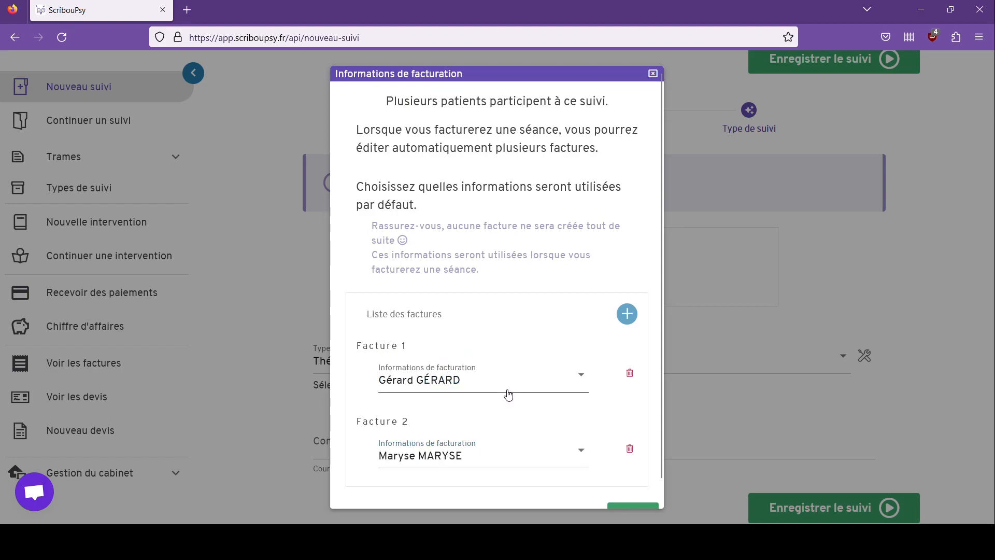
{"action": "left_click", "coordinate": [480, 459]}
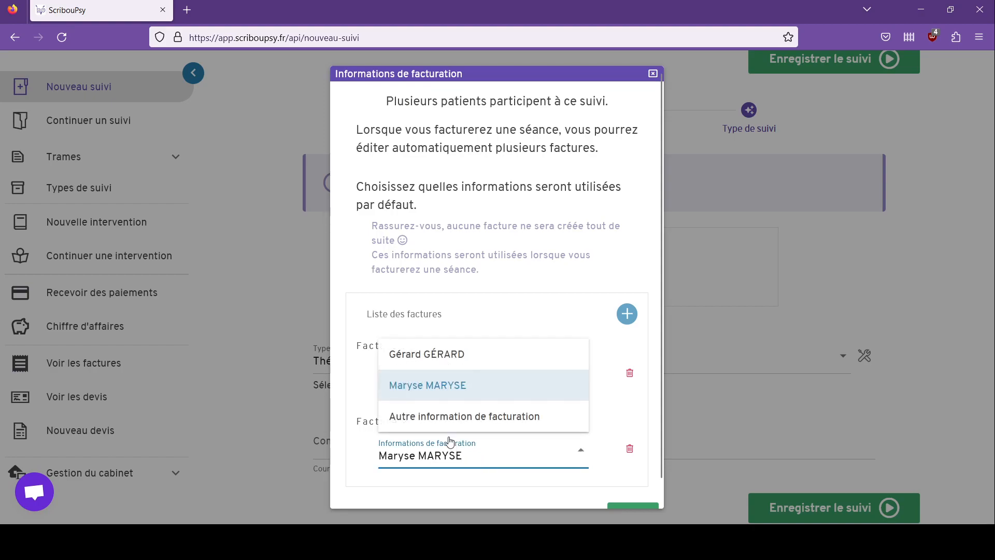
{"action": "left_click", "coordinate": [485, 460]}
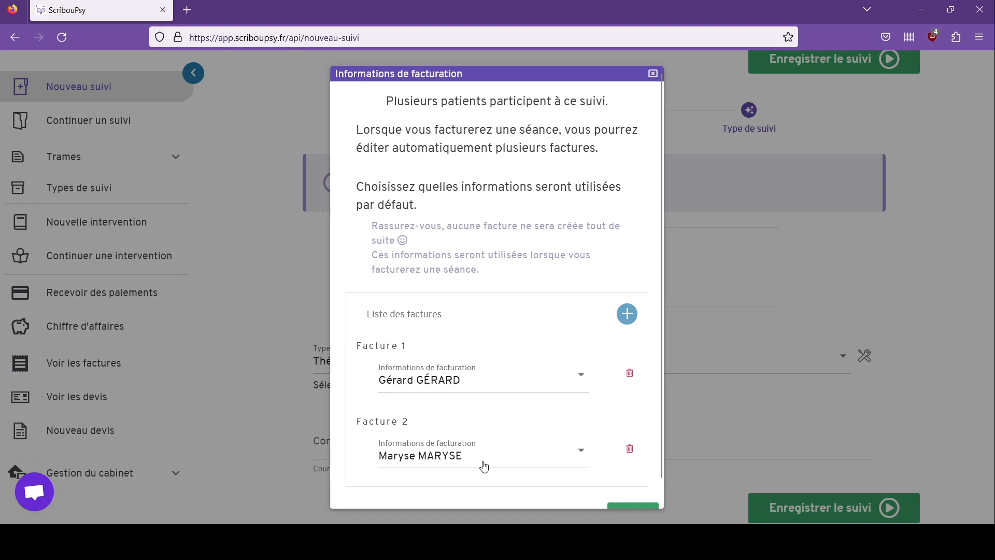
{"action": "scroll", "coordinate": [491, 462], "scroll_direction": "down", "scroll_amount": 1}
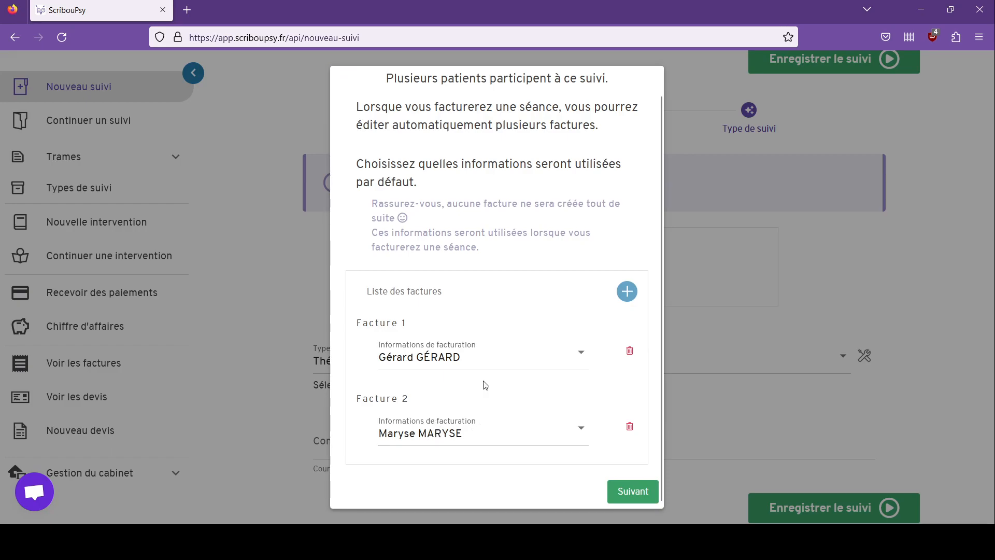
{"action": "left_click", "coordinate": [623, 492]}
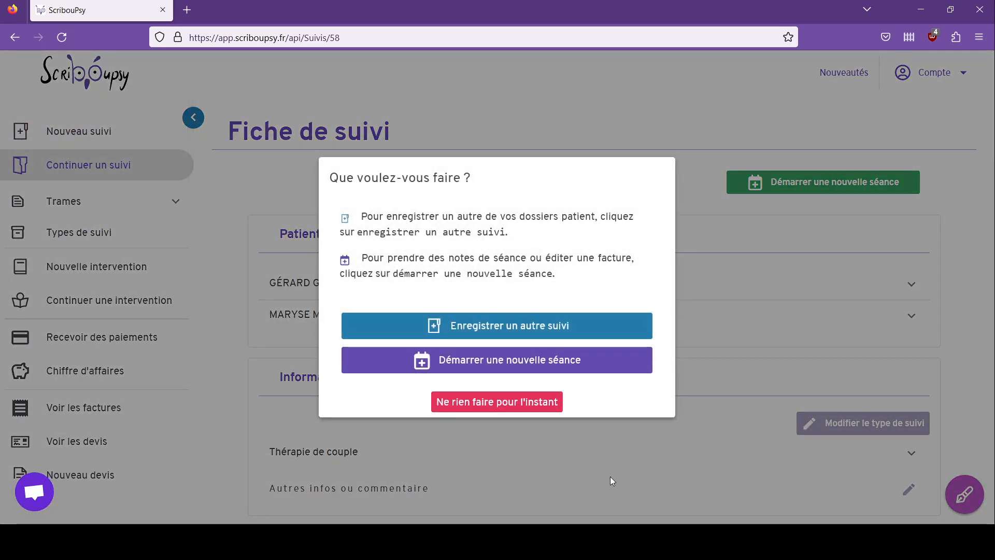
Step: Skip the next-action prompt and expand the first partner's details on the Thérapie de couple sheet
{"action": "left_click", "coordinate": [522, 407]}
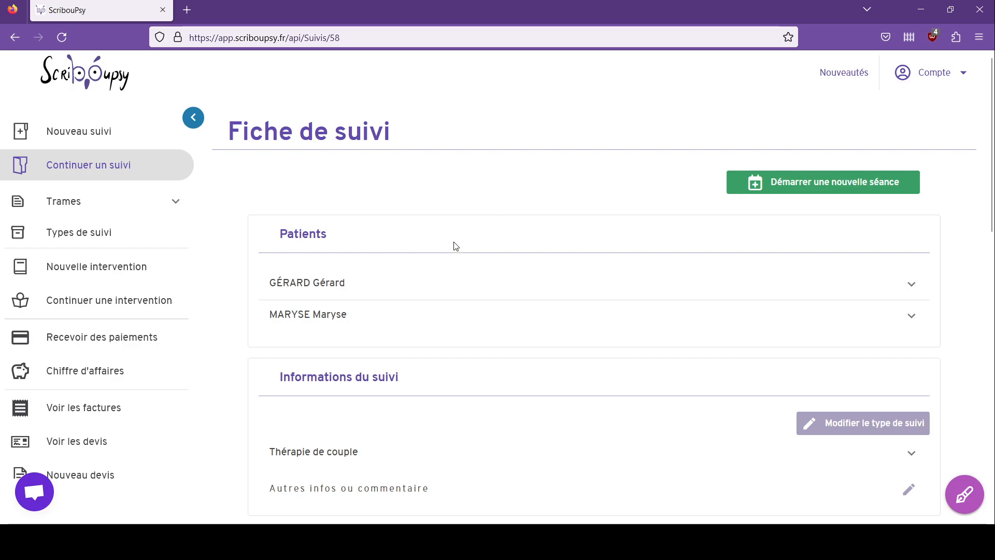
{"action": "scroll", "coordinate": [455, 244], "scroll_direction": "down", "scroll_amount": 2}
{"action": "left_click", "coordinate": [455, 219]}
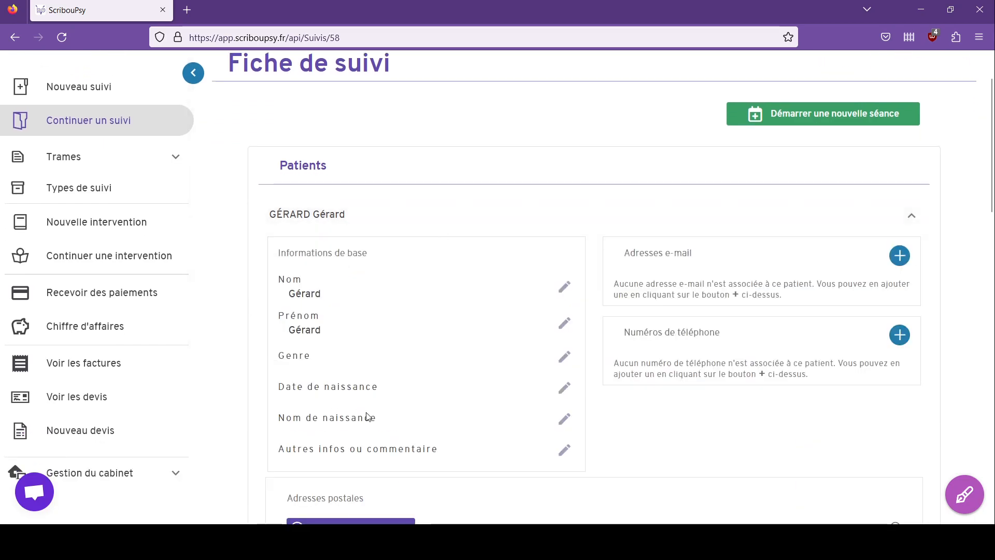
{"action": "scroll", "coordinate": [738, 407], "scroll_direction": "down", "scroll_amount": 2}
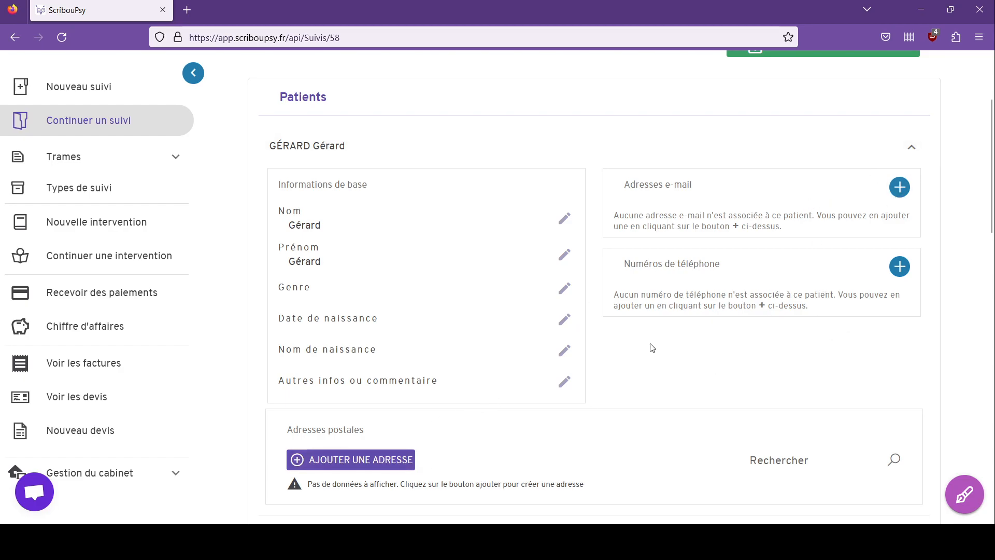
{"action": "scroll", "coordinate": [614, 344], "scroll_direction": "down", "scroll_amount": 4}
{"action": "scroll", "coordinate": [522, 322], "scroll_direction": "up", "scroll_amount": 3}
{"action": "scroll", "coordinate": [428, 249], "scroll_direction": "down", "scroll_amount": 2}
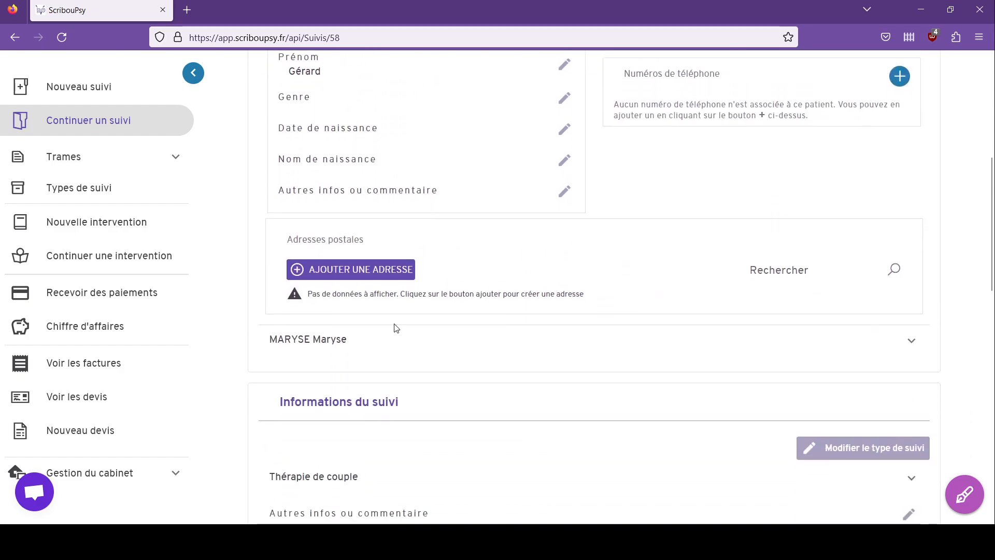
{"action": "scroll", "coordinate": [367, 335], "scroll_direction": "down", "scroll_amount": 9}
{"action": "scroll", "coordinate": [595, 275], "scroll_direction": "up", "scroll_amount": 4}
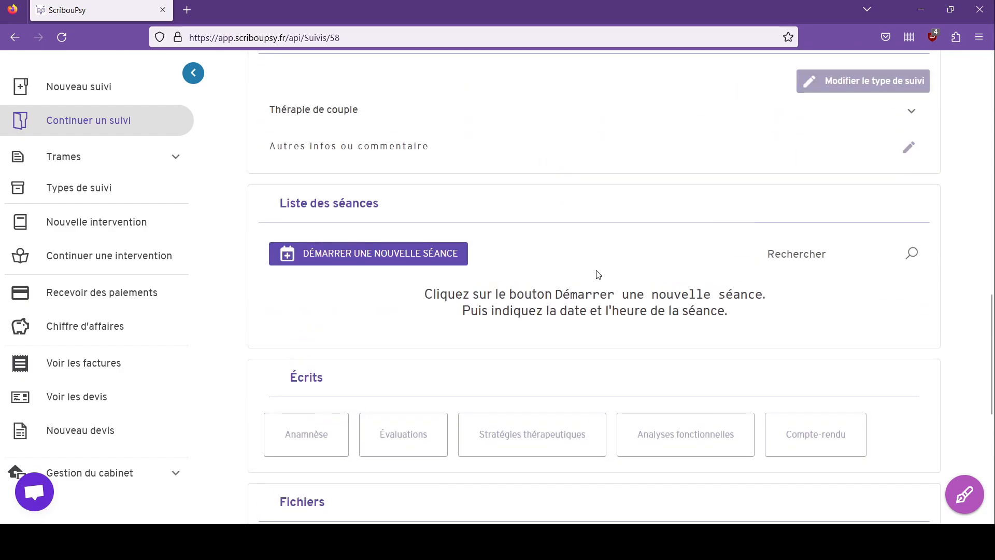
{"action": "scroll", "coordinate": [597, 274], "scroll_direction": "up", "scroll_amount": 3}
{"action": "scroll", "coordinate": [590, 285], "scroll_direction": "down", "scroll_amount": 2}
{"action": "scroll", "coordinate": [585, 353], "scroll_direction": "up", "scroll_amount": 5}
{"action": "scroll", "coordinate": [584, 353], "scroll_direction": "up", "scroll_amount": 5}
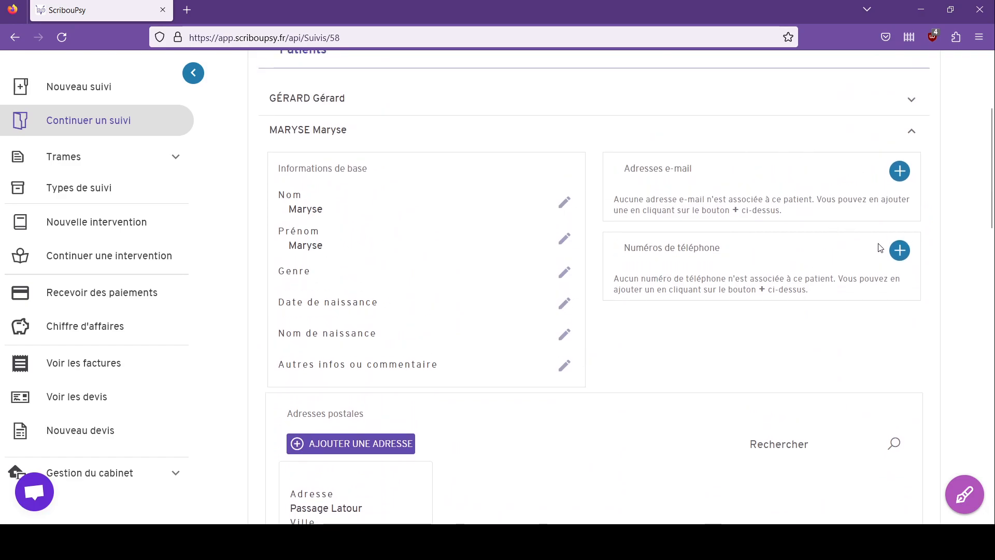
{"action": "scroll", "coordinate": [419, 470], "scroll_direction": "down", "scroll_amount": 1}
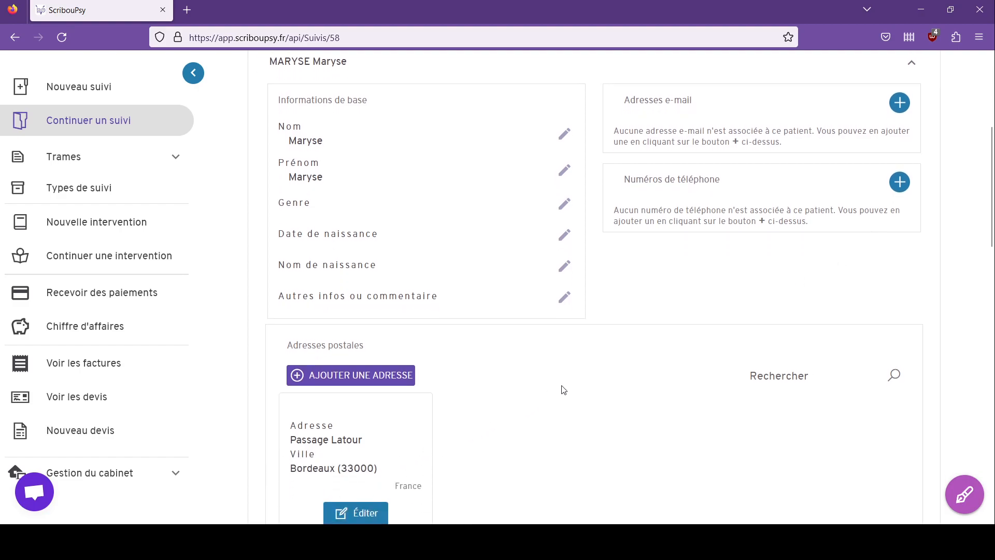
{"action": "scroll", "coordinate": [564, 388], "scroll_direction": "down", "scroll_amount": 2}
{"action": "scroll", "coordinate": [633, 362], "scroll_direction": "up", "scroll_amount": 4}
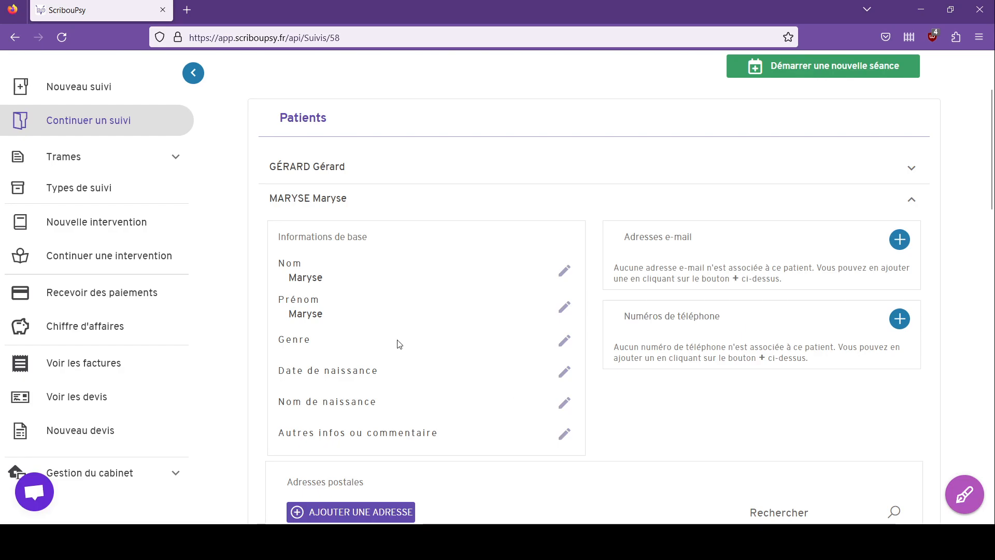
{"action": "scroll", "coordinate": [692, 355], "scroll_direction": "down", "scroll_amount": 9}
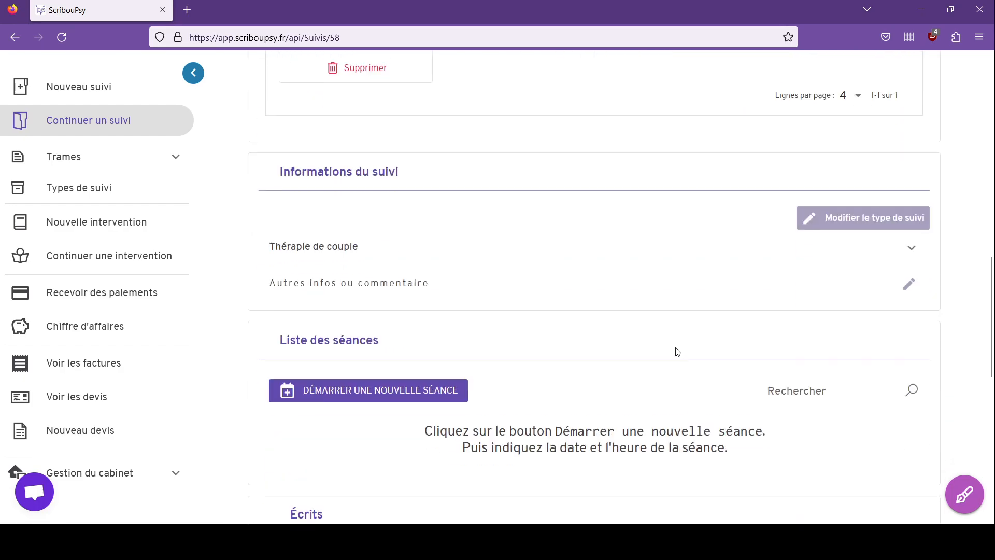
{"action": "scroll", "coordinate": [676, 349], "scroll_direction": "down", "scroll_amount": 3}
{"action": "scroll", "coordinate": [660, 319], "scroll_direction": "up", "scroll_amount": 13}
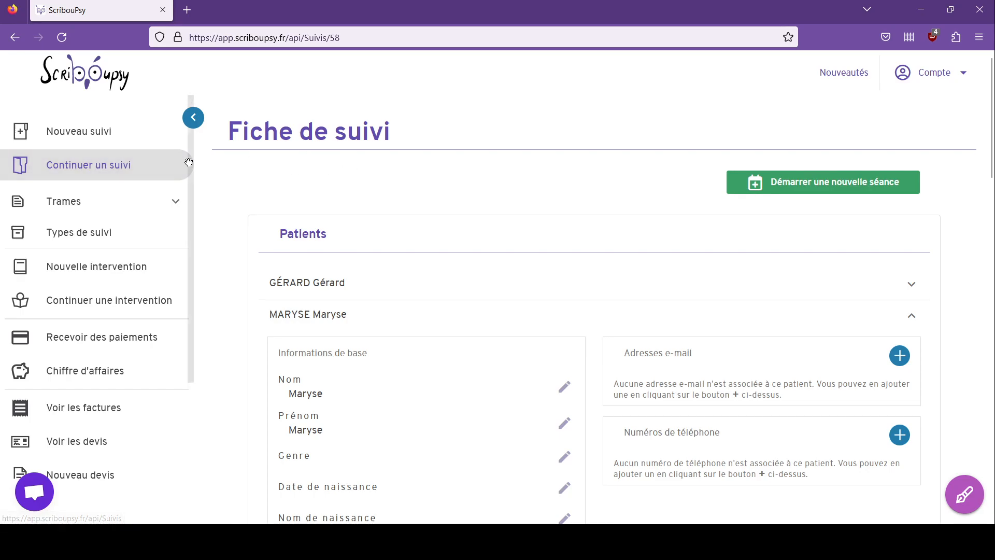
Step: Open the follow-up list and search it by each partner's name, ending on 'Mar'
{"action": "left_click", "coordinate": [156, 171]}
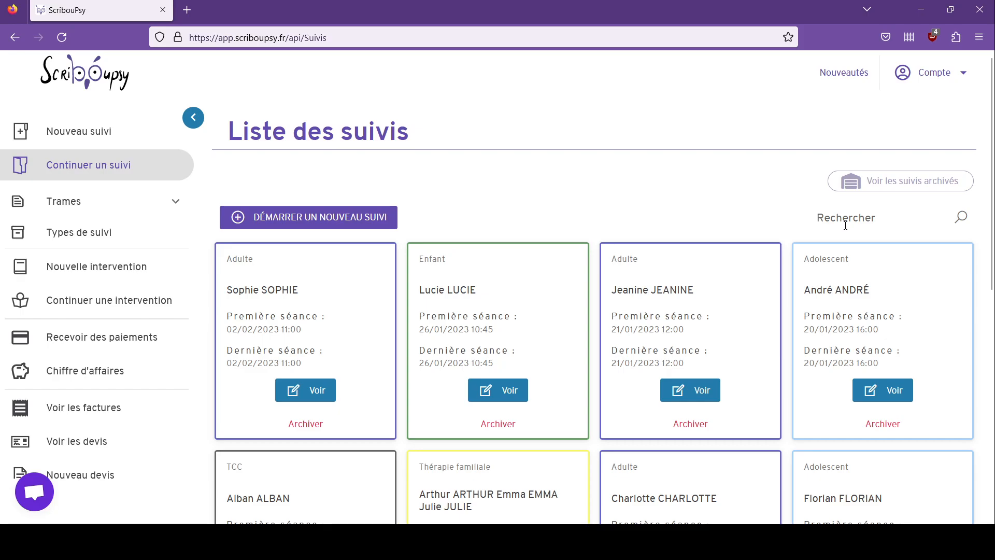
{"action": "type", "text": "Gérard"}
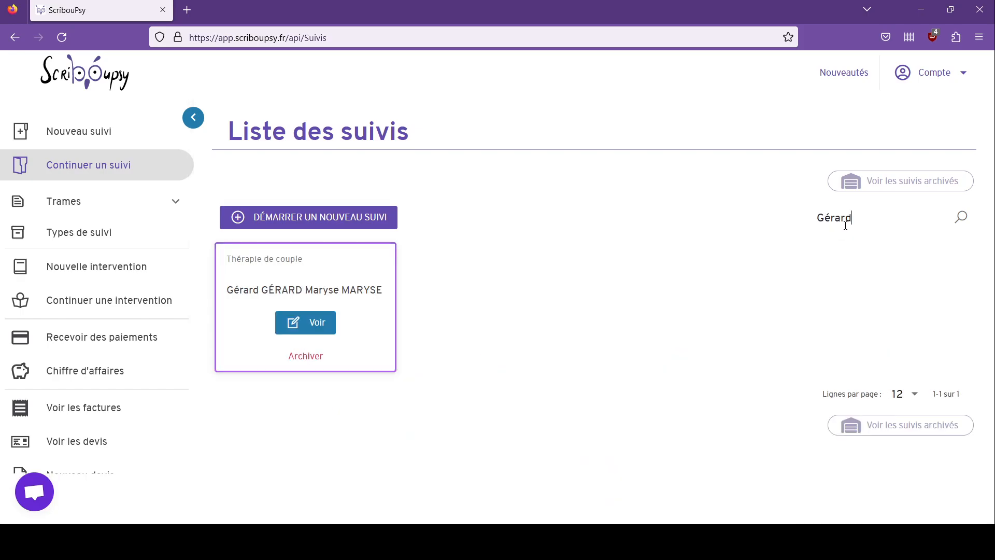
{"action": "double_click", "coordinate": [867, 219]}
{"action": "type", "text": "Maryse"}
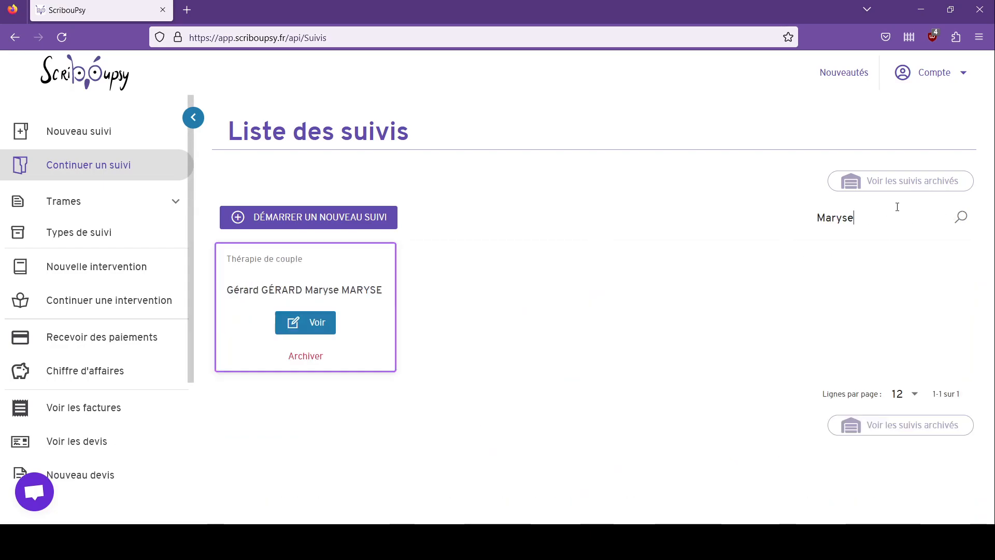
{"action": "key", "text": "BackSpace"}
{"action": "key", "text": "BackSpace"}
{"action": "key", "text": "BackSpace"}
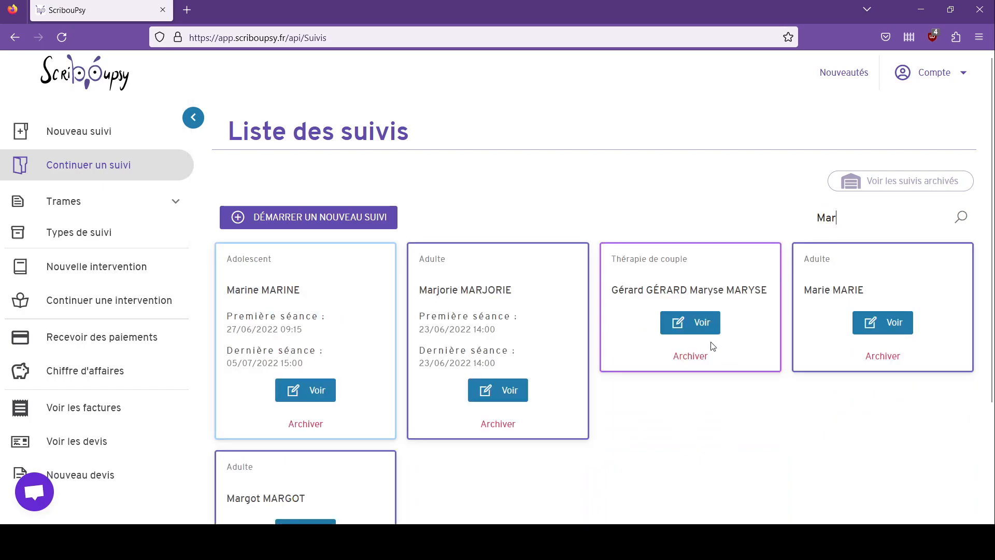
Step: Open the Thérapie de couple follow-up from the filtered list and view its empty session list
{"action": "left_click", "coordinate": [711, 324]}
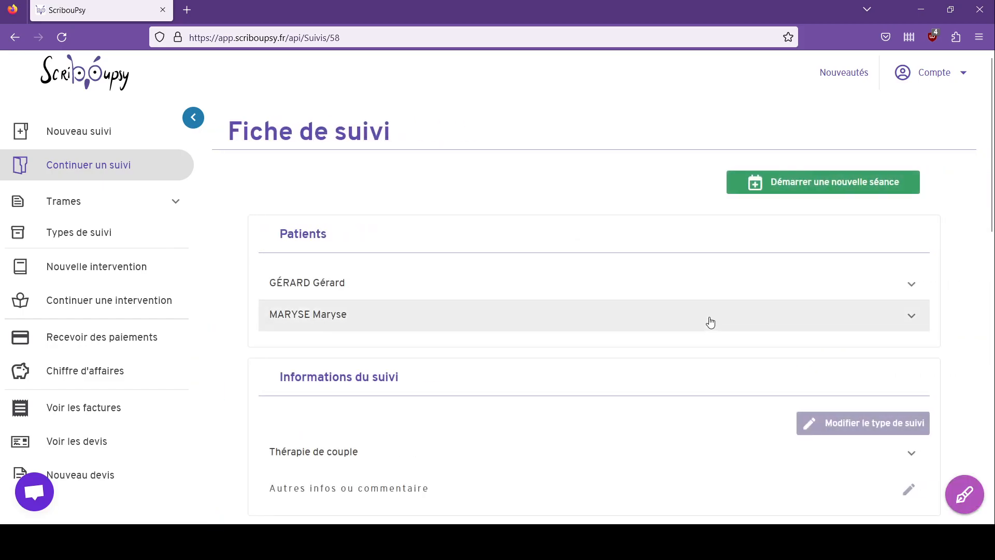
{"action": "scroll", "coordinate": [710, 322], "scroll_direction": "down", "scroll_amount": 12}
{"action": "scroll", "coordinate": [409, 321], "scroll_direction": "down", "scroll_amount": 3}
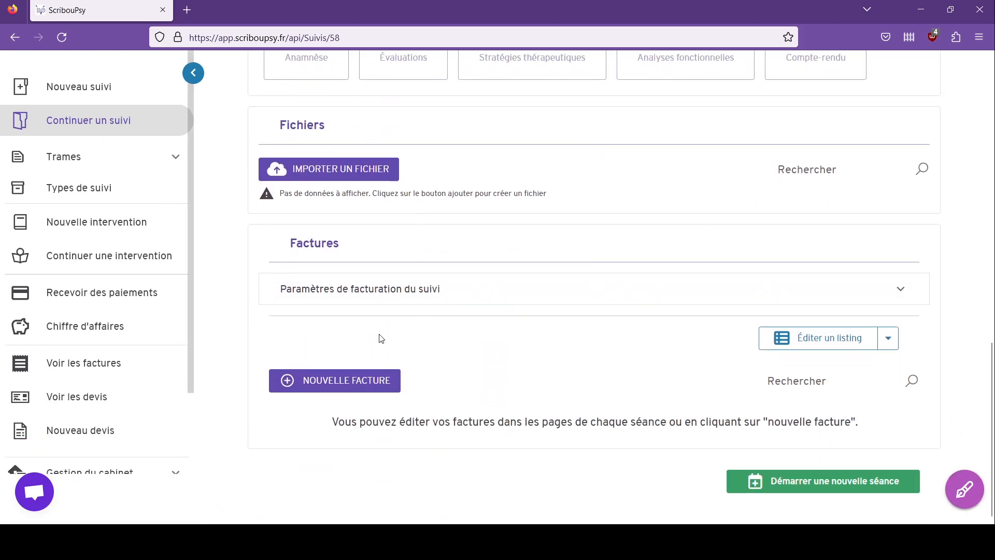
{"action": "scroll", "coordinate": [448, 338], "scroll_direction": "up", "scroll_amount": 6}
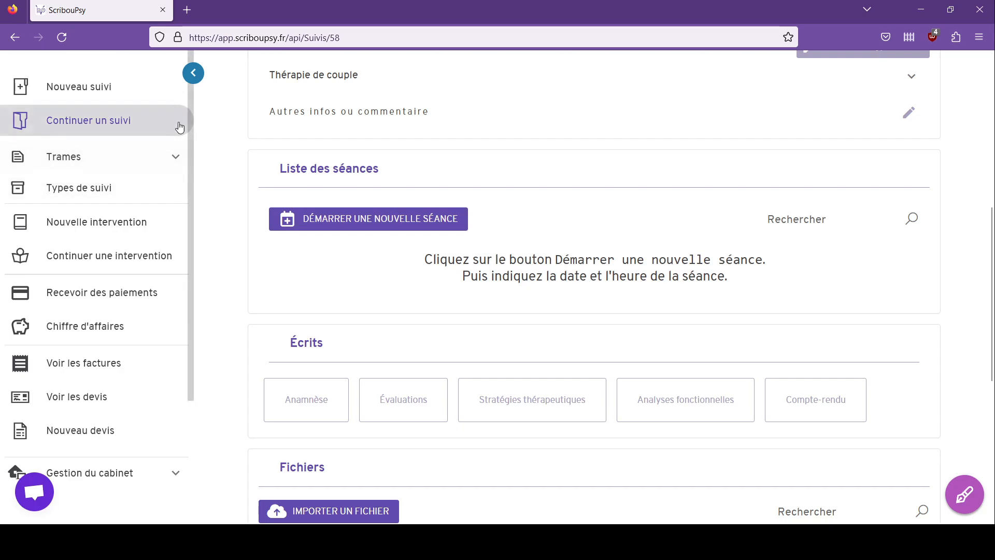
Step: Start a new session dated 1 February 2023 at 10:00
{"action": "left_click", "coordinate": [323, 217]}
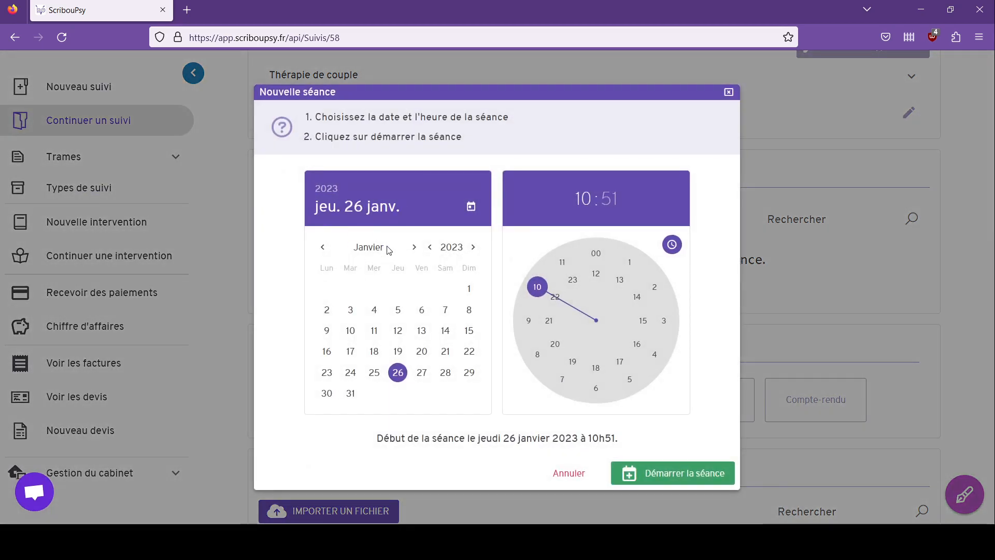
{"action": "left_click", "coordinate": [368, 248]}
{"action": "left_click", "coordinate": [399, 258]}
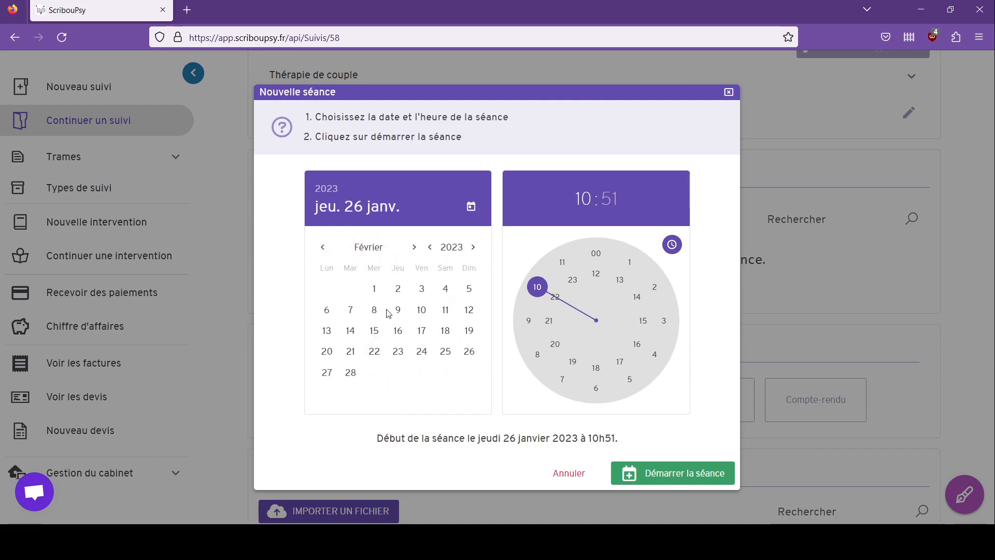
{"action": "left_click", "coordinate": [381, 291]}
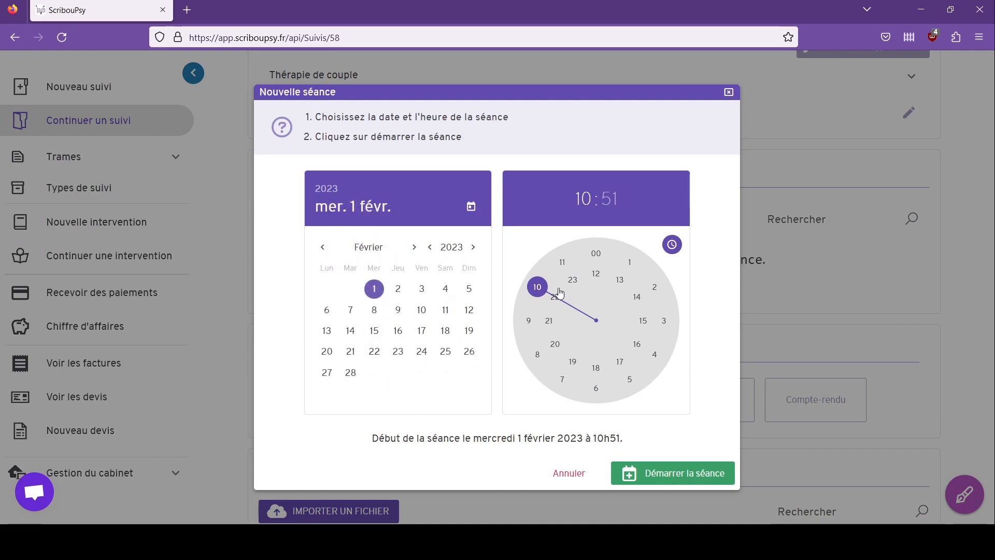
{"action": "left_click", "coordinate": [533, 294]}
{"action": "left_click", "coordinate": [602, 256]}
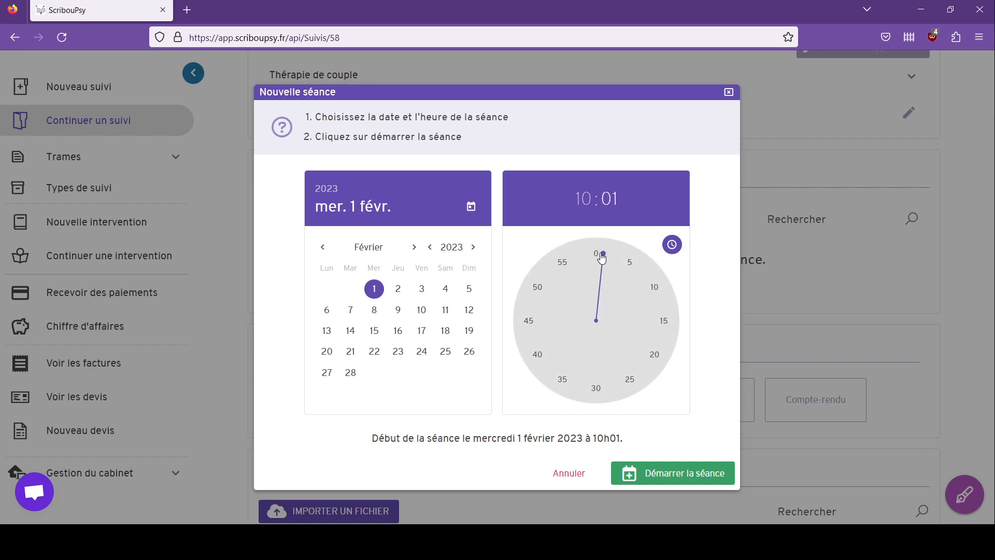
{"action": "left_click", "coordinate": [597, 256]}
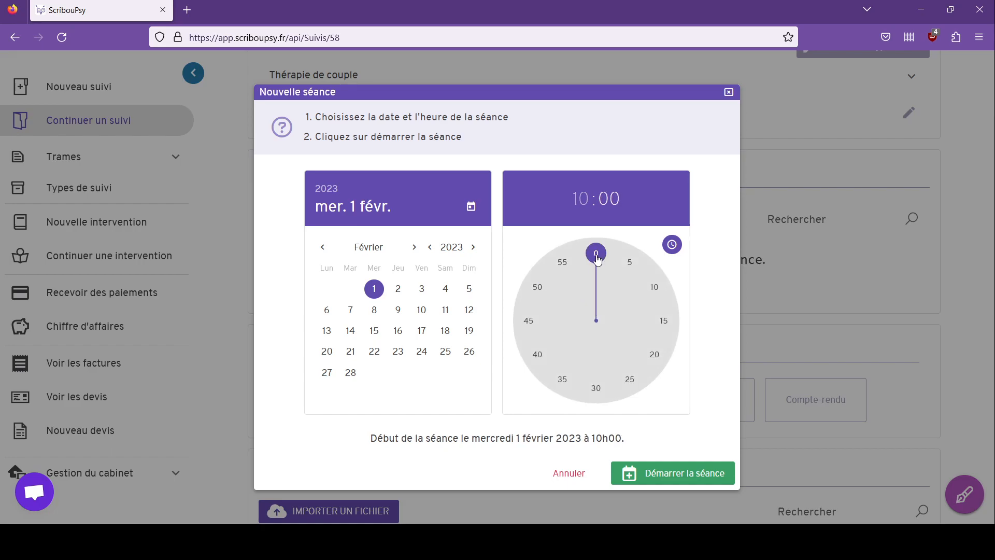
{"action": "left_click", "coordinate": [665, 468]}
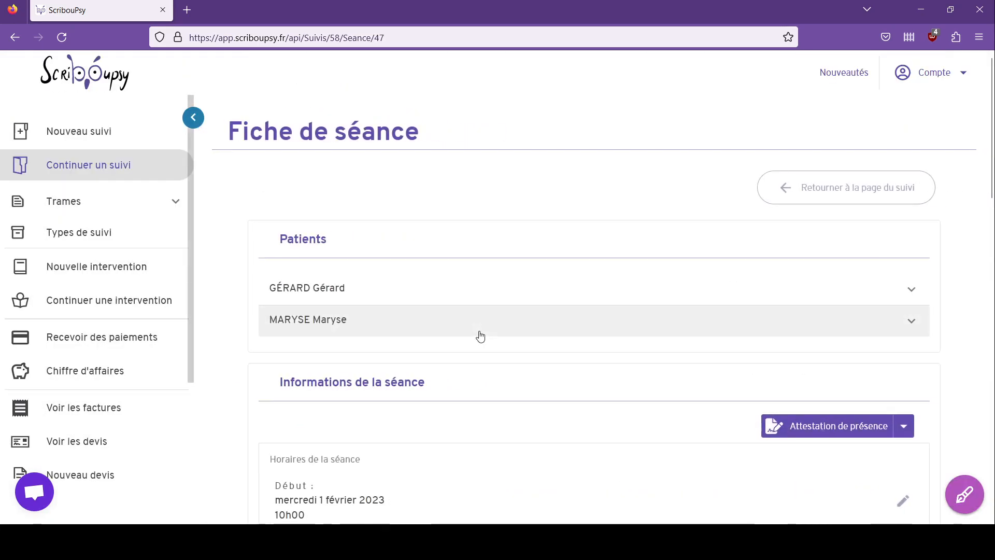
Step: Scroll the session sheet to review both partners and the 10h00–11h00, 60-minute session
{"action": "scroll", "coordinate": [365, 209], "scroll_direction": "down", "scroll_amount": 3}
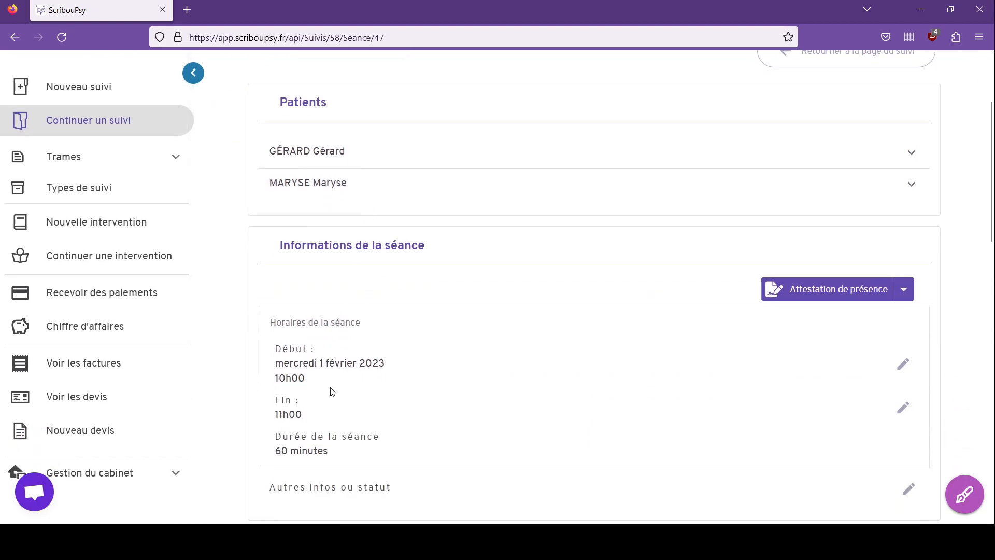
{"action": "scroll", "coordinate": [276, 426], "scroll_direction": "down", "scroll_amount": 1}
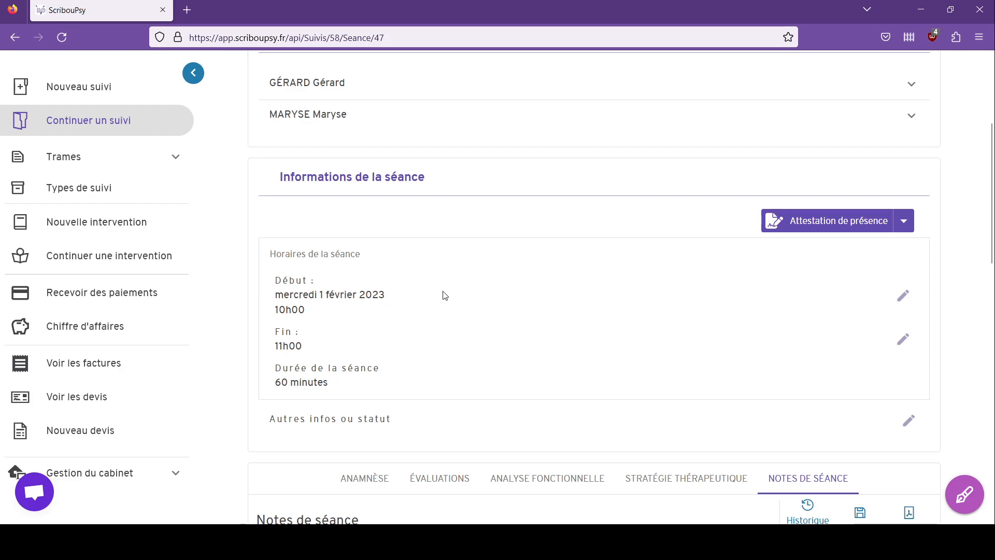
{"action": "scroll", "coordinate": [342, 278], "scroll_direction": "up", "scroll_amount": 4}
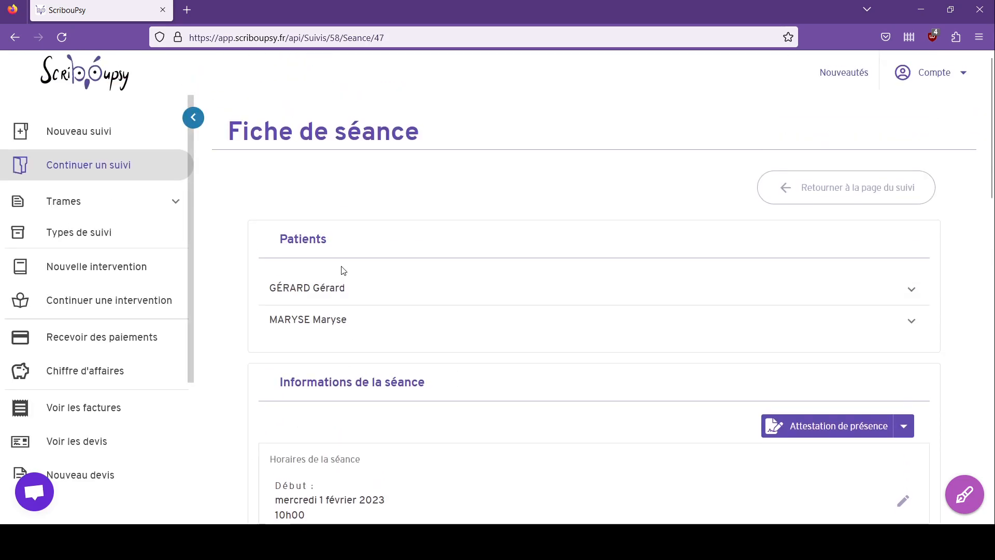
Step: Open the follow-up list and highlight the couple card's first session date, 01/02/2023 10:00
{"action": "left_click", "coordinate": [115, 167]}
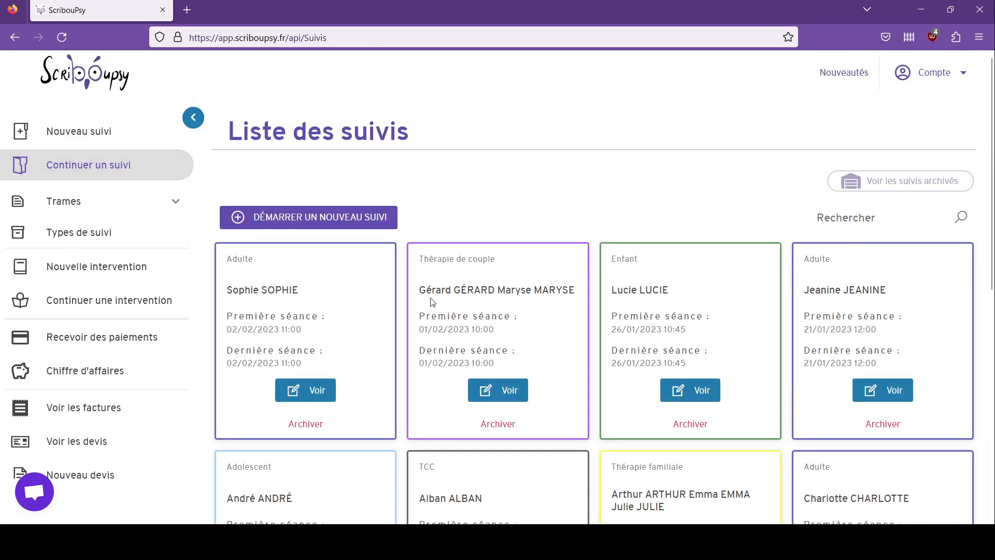
{"action": "double_click", "coordinate": [424, 291]}
{"action": "left_click", "coordinate": [543, 279]}
{"action": "triple_click", "coordinate": [573, 282]}
{"action": "left_click", "coordinate": [637, 296]}
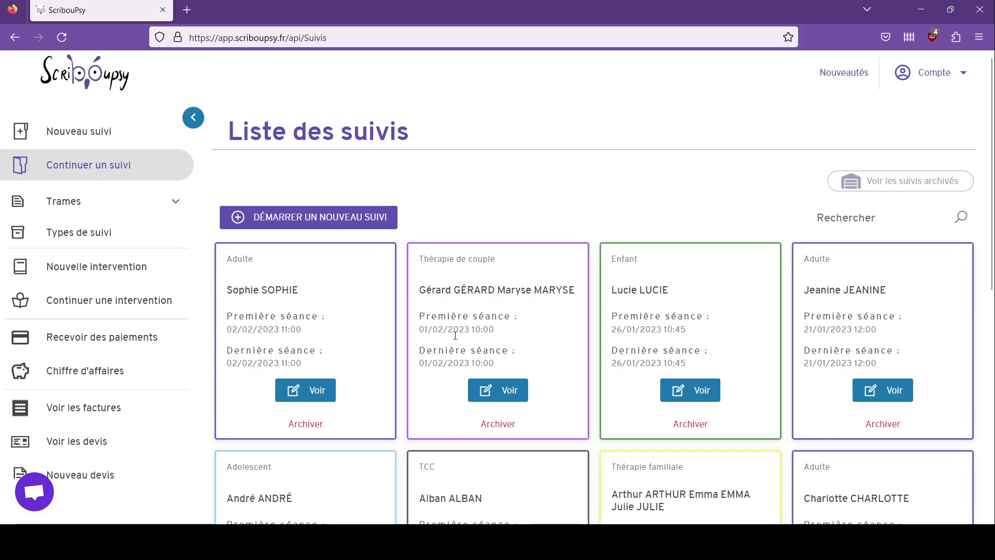
{"action": "left_click_drag", "start_coordinate": [485, 316], "coordinate": [446, 330]}
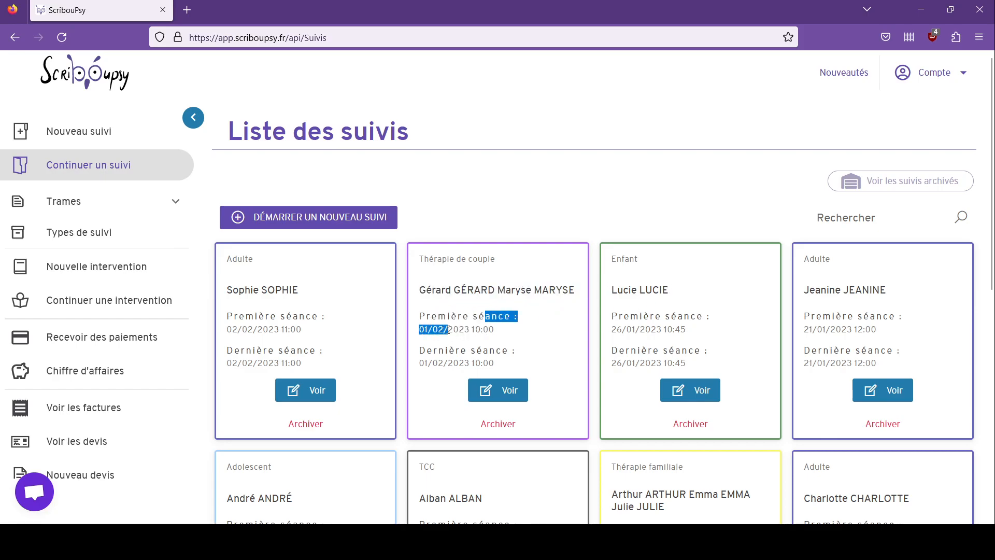
{"action": "left_click", "coordinate": [446, 330]}
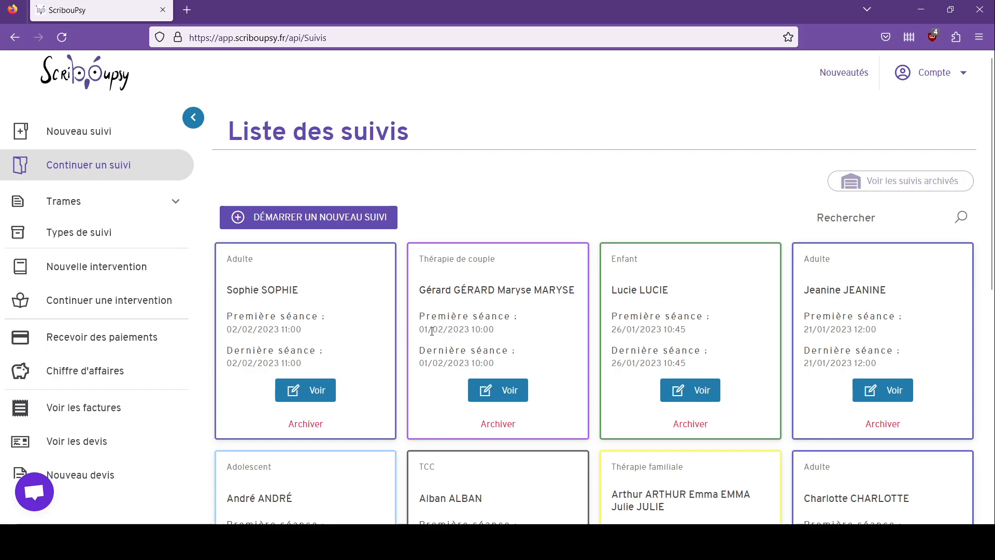
{"action": "left_click_drag", "start_coordinate": [419, 313], "coordinate": [501, 335]}
{"action": "left_click", "coordinate": [611, 332]}
{"action": "left_click_drag", "start_coordinate": [611, 332], "coordinate": [645, 330]}
{"action": "left_click", "coordinate": [648, 328]}
Step: Search the follow-ups for '01/02', then clear the search to show all of them
{"action": "left_click", "coordinate": [850, 224]}
{"action": "type", "text": "01/02"}
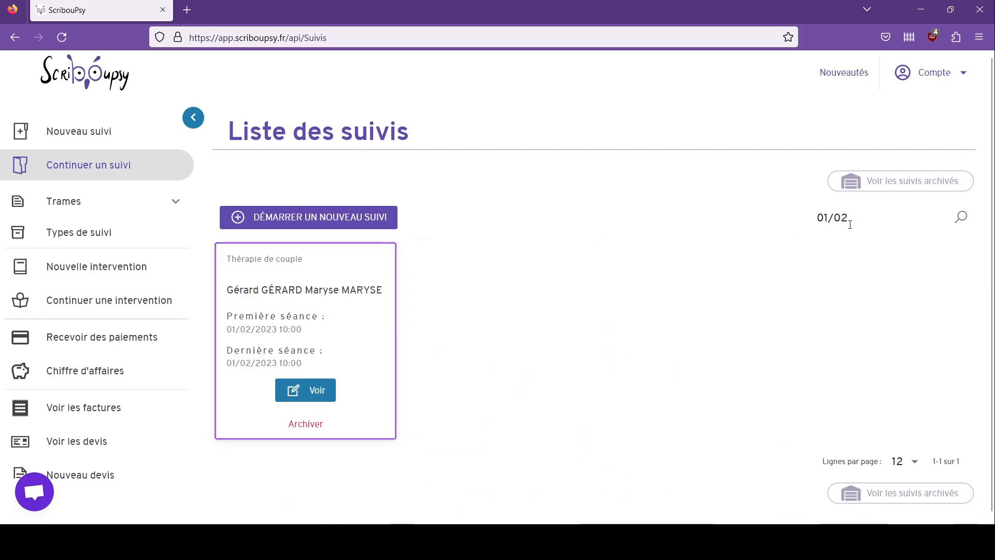
{"action": "left_click", "coordinate": [122, 176]}
{"action": "left_click", "coordinate": [98, 164]}
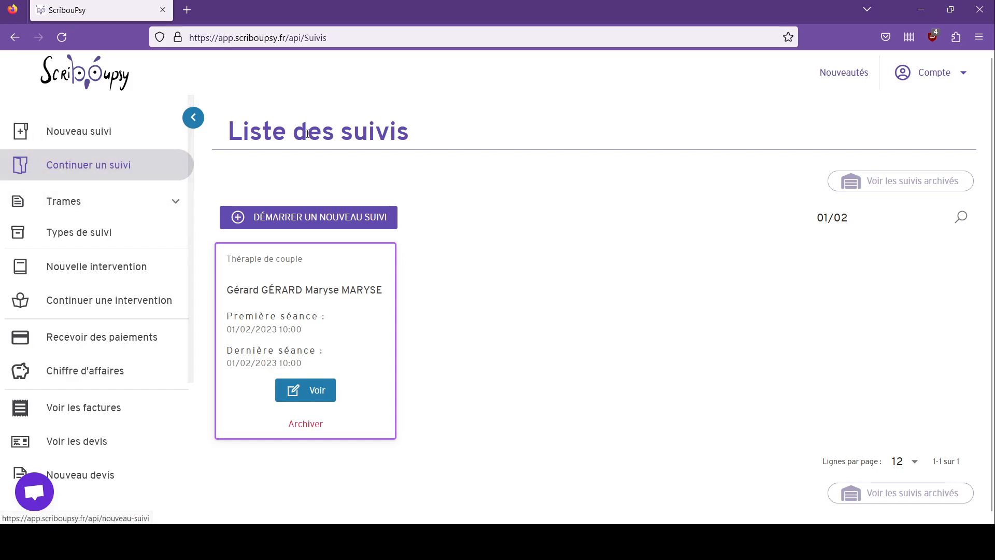
{"action": "left_click", "coordinate": [104, 166]}
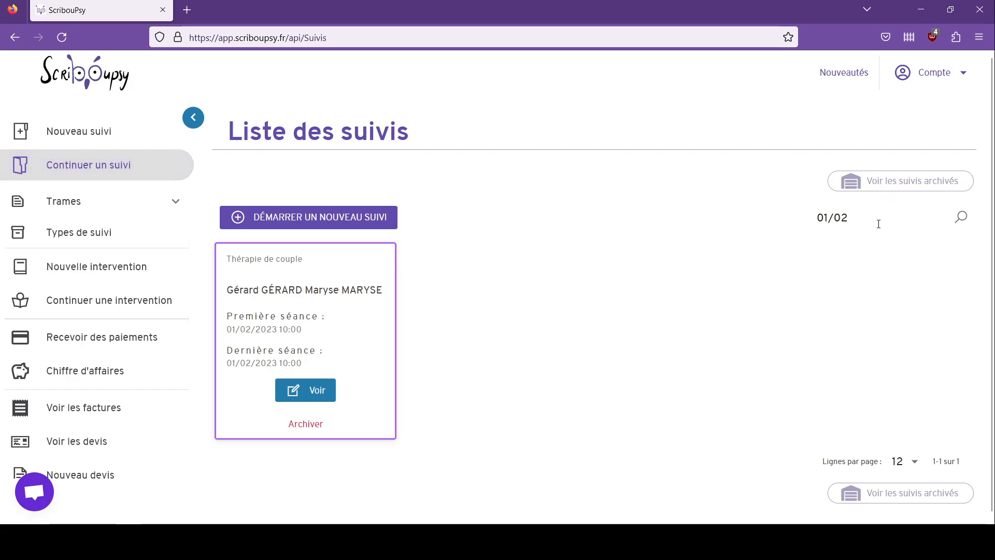
{"action": "left_click_drag", "start_coordinate": [855, 214], "coordinate": [802, 228]}
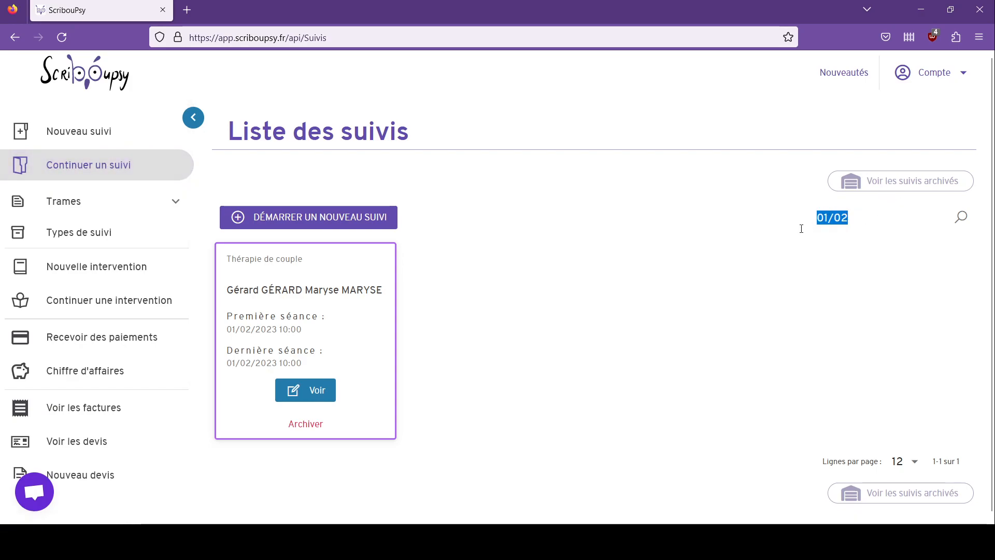
{"action": "key", "text": "BackSpace"}
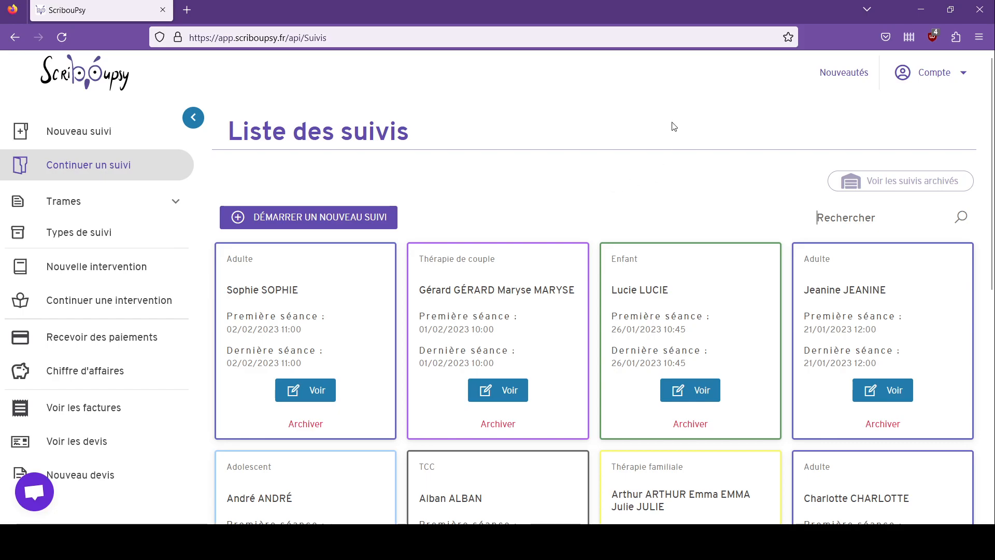
Step: Open the Nouveautés announcements over the follow-up list
{"action": "left_click", "coordinate": [824, 78]}
{"action": "scroll", "coordinate": [672, 271], "scroll_direction": "down", "scroll_amount": 5}
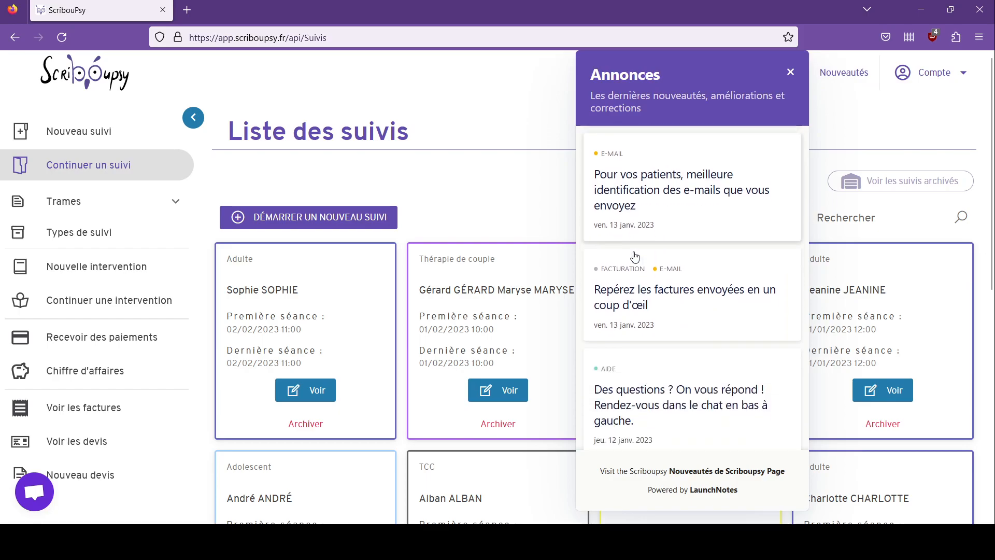
{"action": "scroll", "coordinate": [681, 234], "scroll_direction": "up", "scroll_amount": 3}
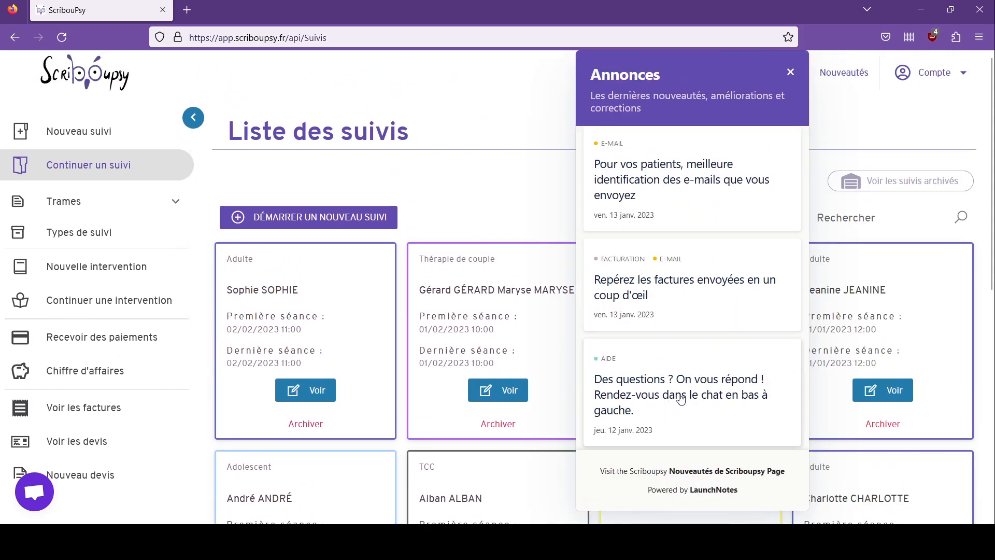
{"action": "scroll", "coordinate": [680, 399], "scroll_direction": "up", "scroll_amount": 3}
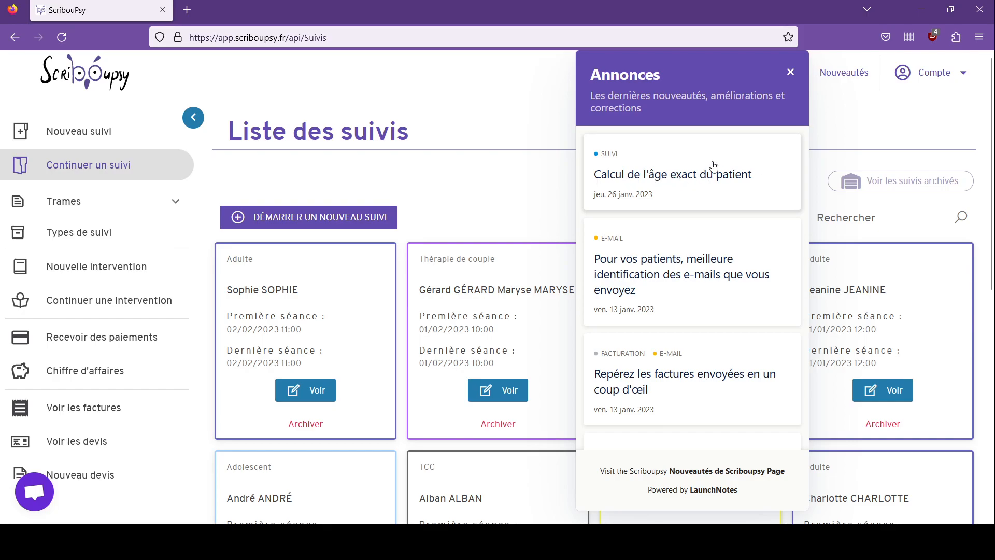
Step: Read the 'Calcul de l'âge exact du patient' announcement, then open the full news page in a new tab
{"action": "left_click", "coordinate": [693, 181]}
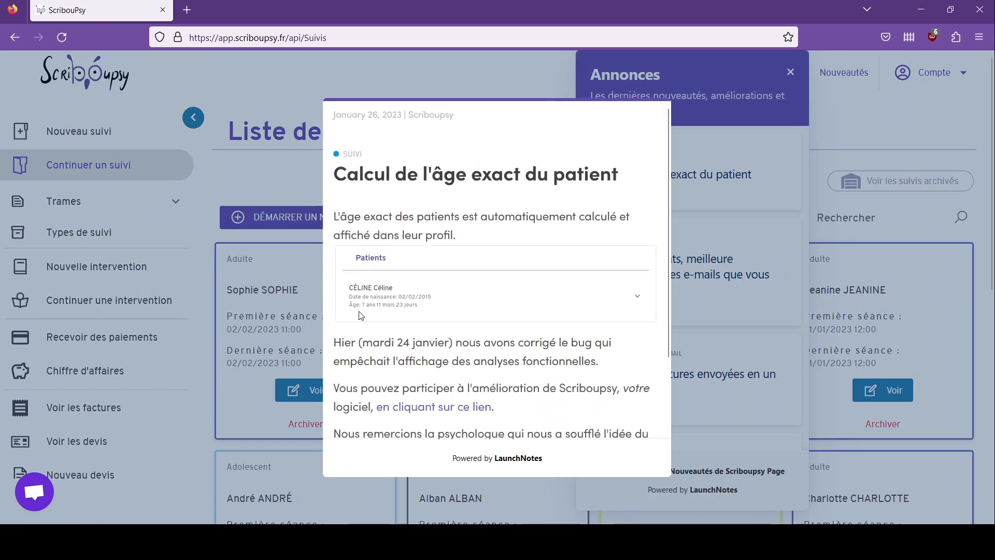
{"action": "scroll", "coordinate": [469, 299], "scroll_direction": "down", "scroll_amount": 3}
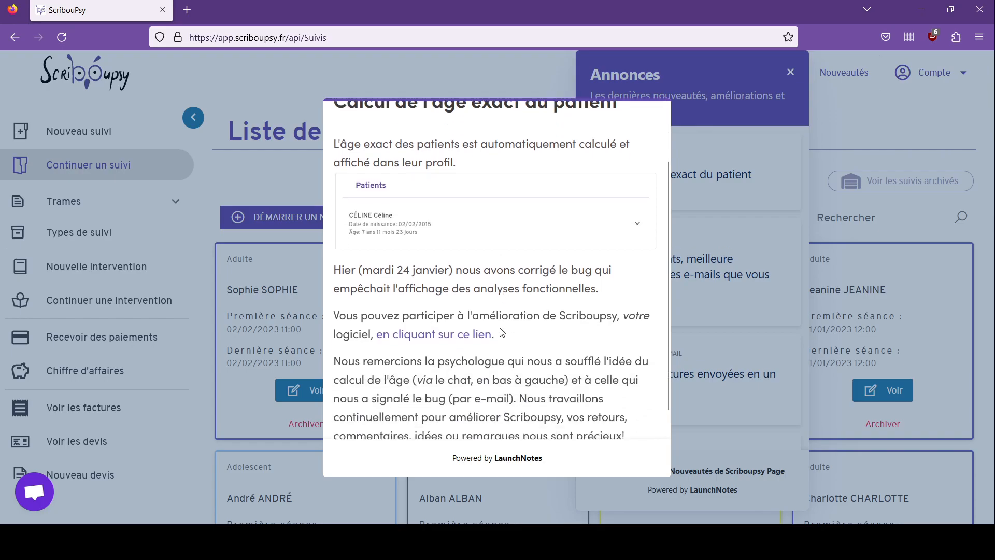
{"action": "scroll", "coordinate": [501, 328], "scroll_direction": "up", "scroll_amount": 3}
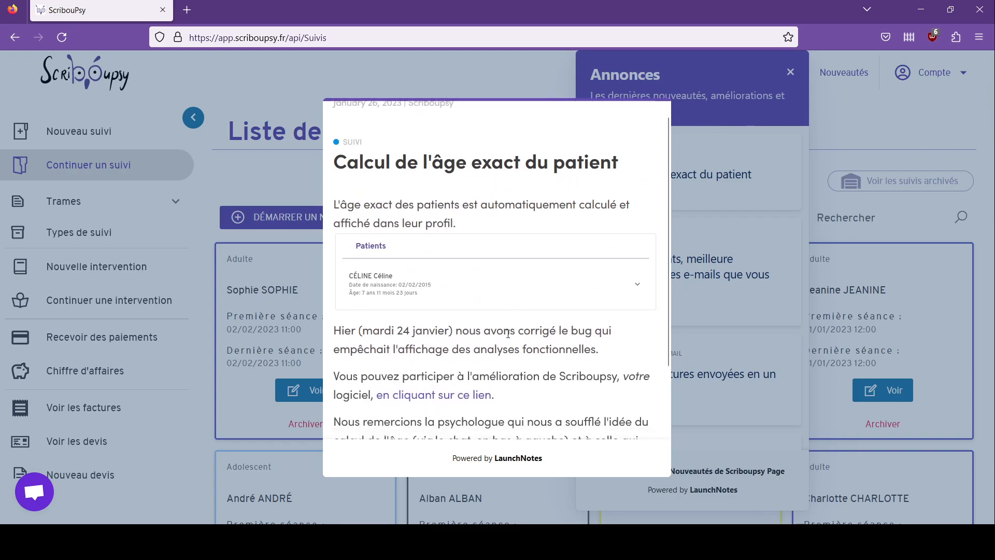
{"action": "scroll", "coordinate": [515, 293], "scroll_direction": "down", "scroll_amount": 3}
{"action": "scroll", "coordinate": [515, 288], "scroll_direction": "up", "scroll_amount": 3}
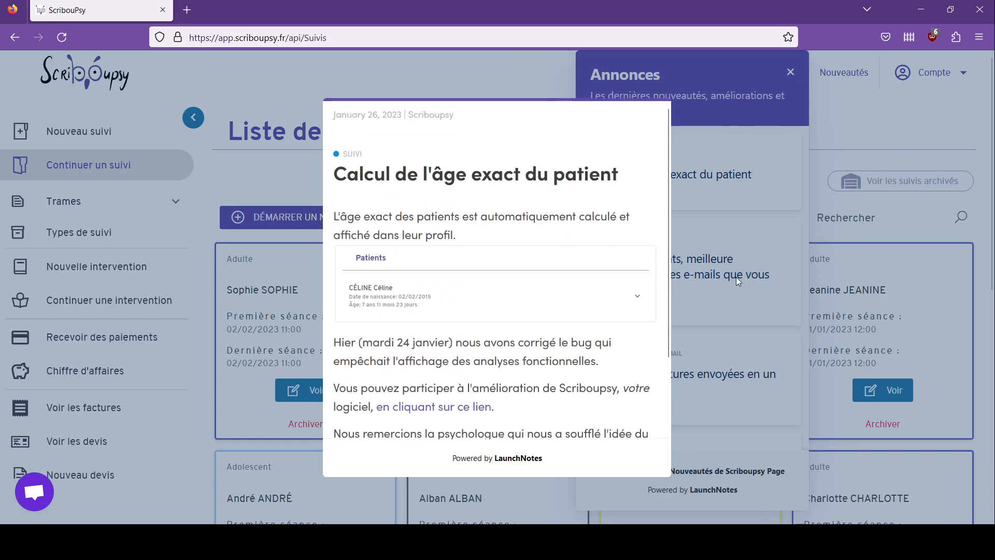
{"action": "left_click", "coordinate": [686, 219]}
{"action": "scroll", "coordinate": [692, 311], "scroll_direction": "down", "scroll_amount": 2}
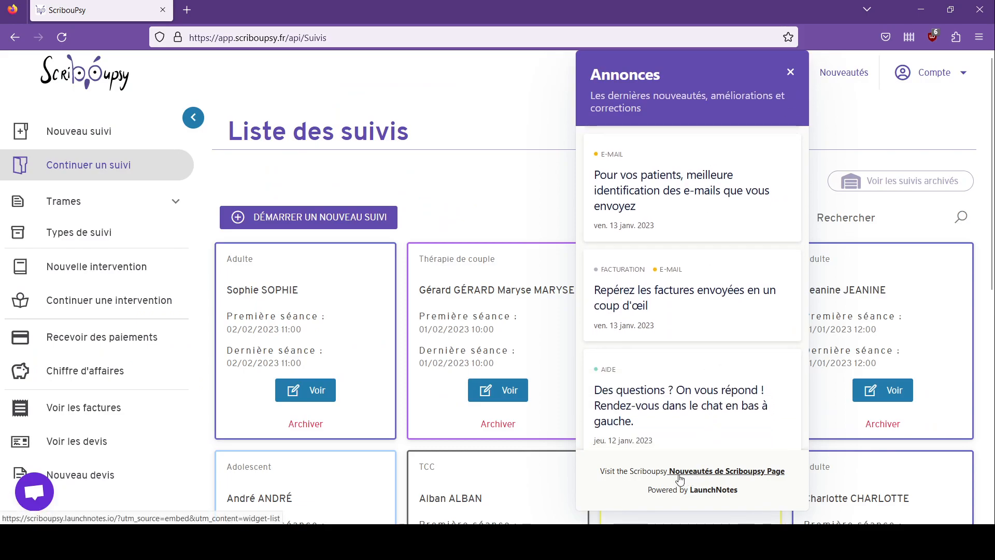
{"action": "left_click", "coordinate": [714, 472]}
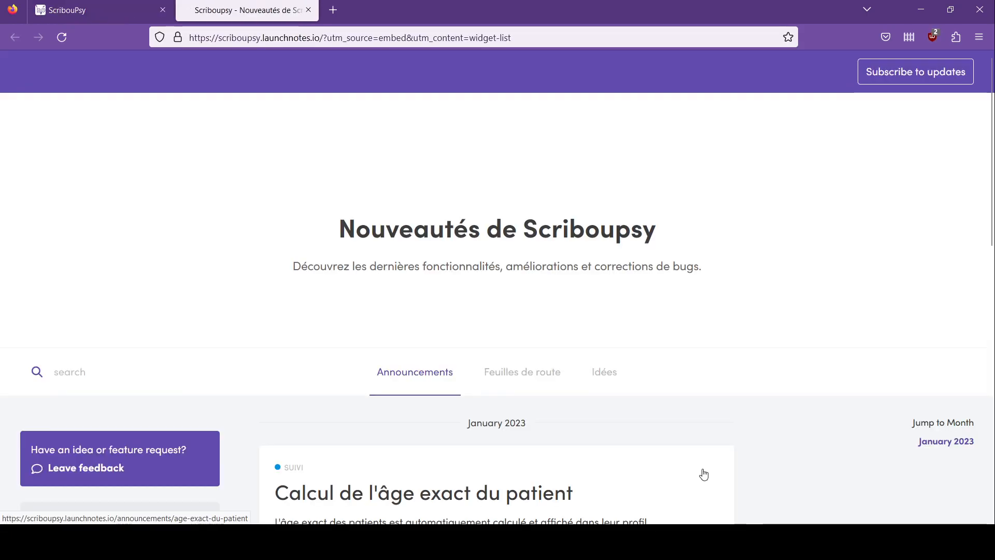
Step: Browse the Feuilles de route roadmap of planned features on the Nouveautés de Scriboupsy page
{"action": "scroll", "coordinate": [564, 315], "scroll_direction": "down", "scroll_amount": 5}
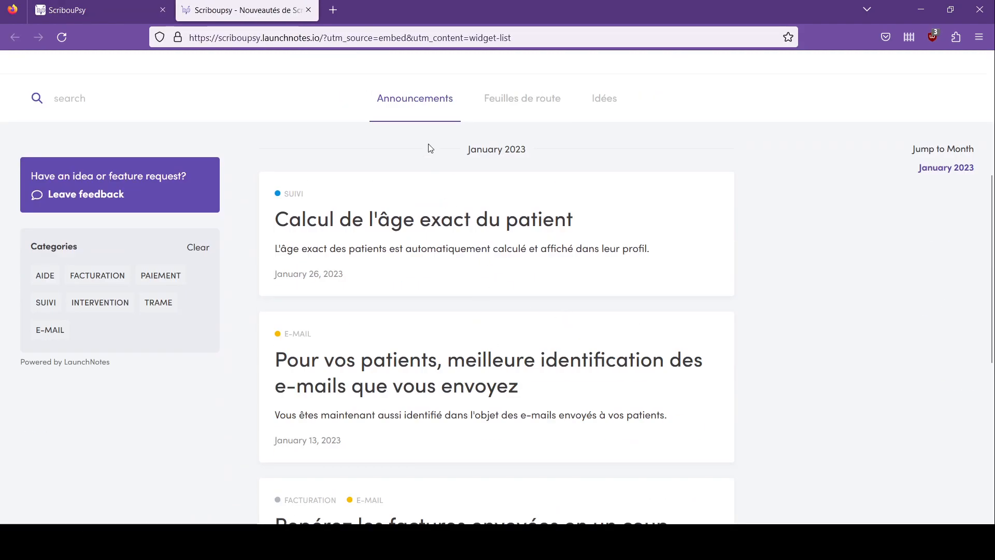
{"action": "left_click", "coordinate": [521, 102]}
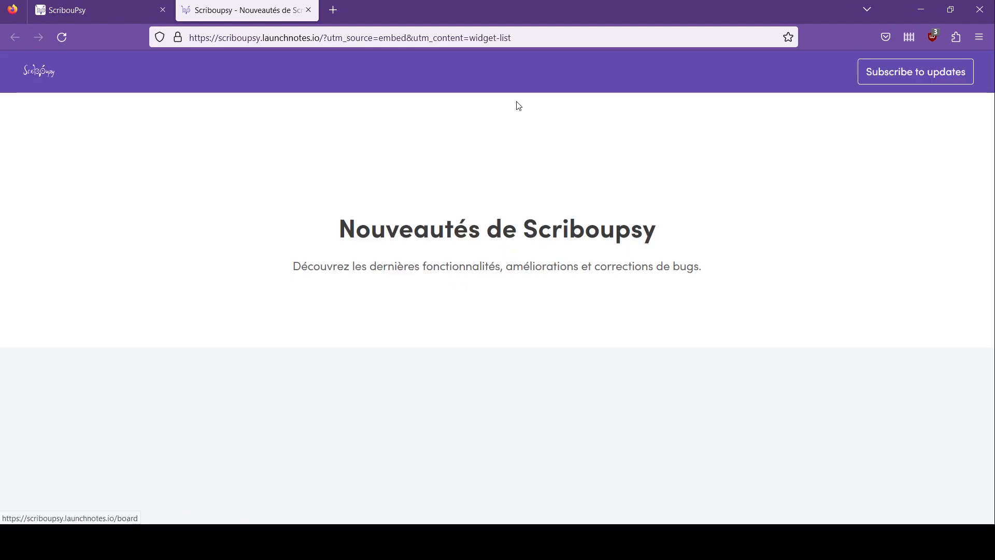
{"action": "scroll", "coordinate": [518, 109], "scroll_direction": "down", "scroll_amount": 3}
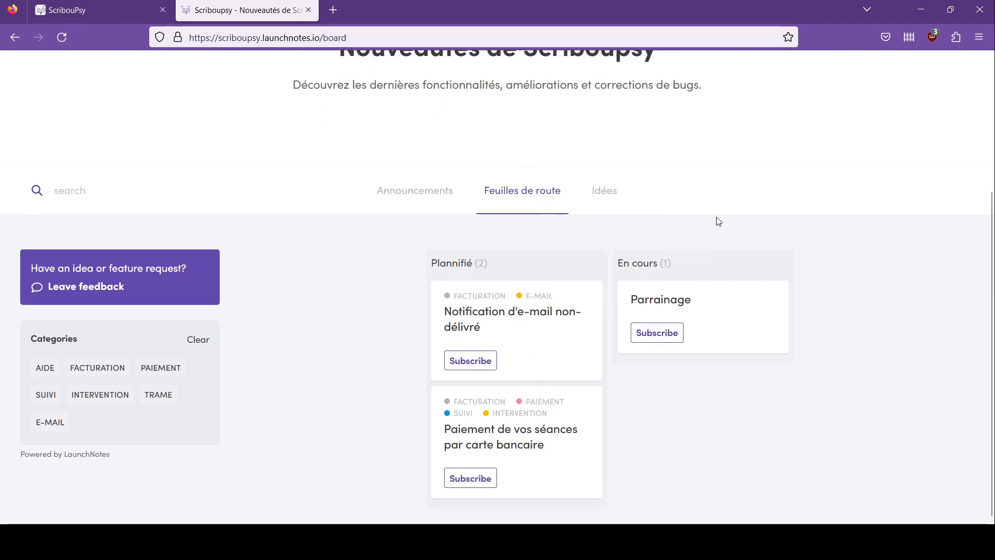
Step: Look through the Idées list of suggested features, then return to the ScribouPsy tab
{"action": "left_click", "coordinate": [604, 192]}
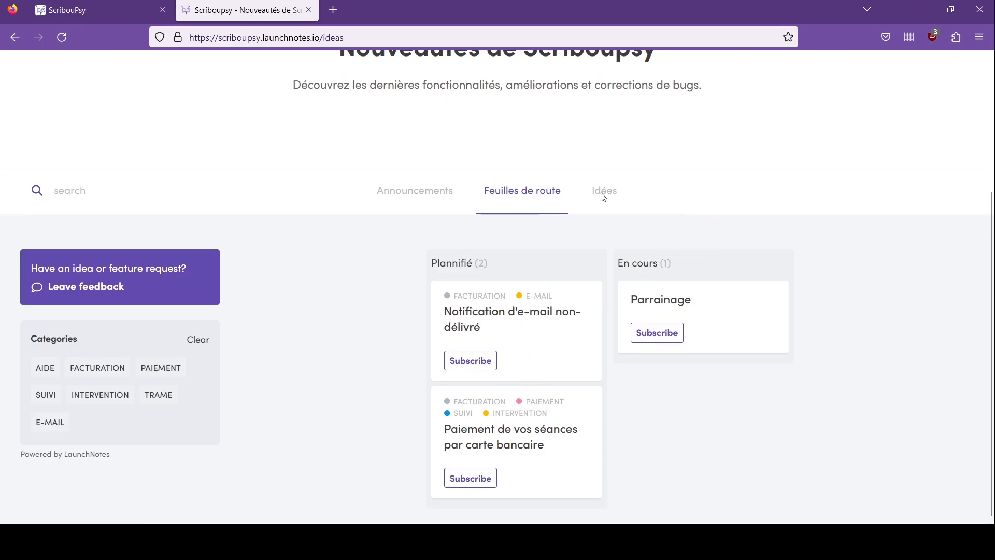
{"action": "scroll", "coordinate": [609, 193], "scroll_direction": "down", "scroll_amount": 4}
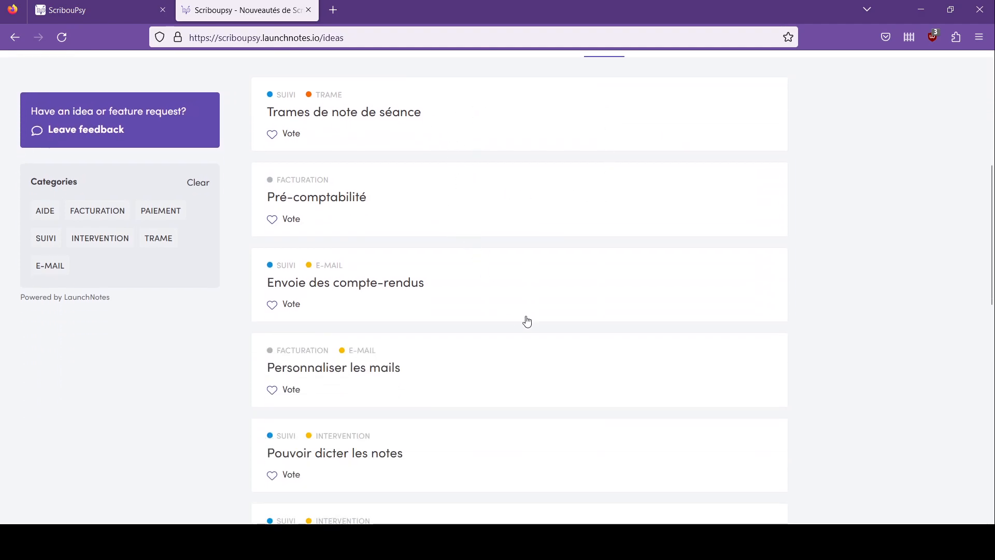
{"action": "scroll", "coordinate": [552, 318], "scroll_direction": "down", "scroll_amount": 3}
{"action": "scroll", "coordinate": [552, 318], "scroll_direction": "down", "scroll_amount": 9}
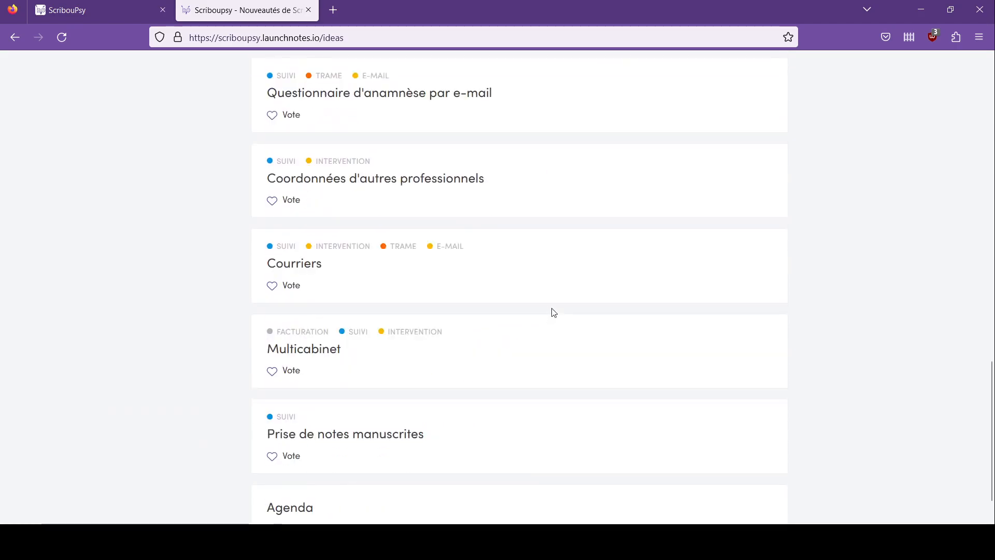
{"action": "scroll", "coordinate": [551, 311], "scroll_direction": "up", "scroll_amount": 15}
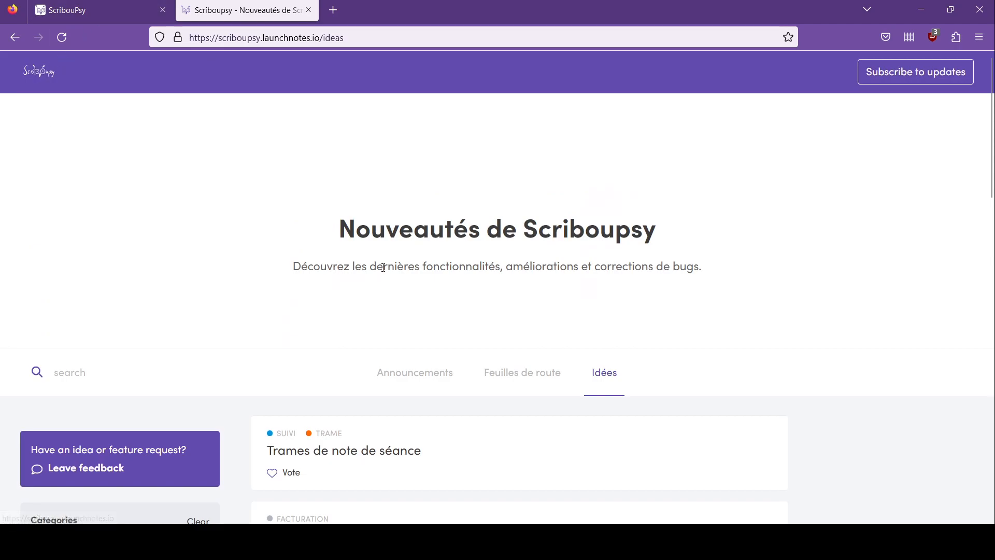
{"action": "key", "text": "ctrl+shift+Tab"}
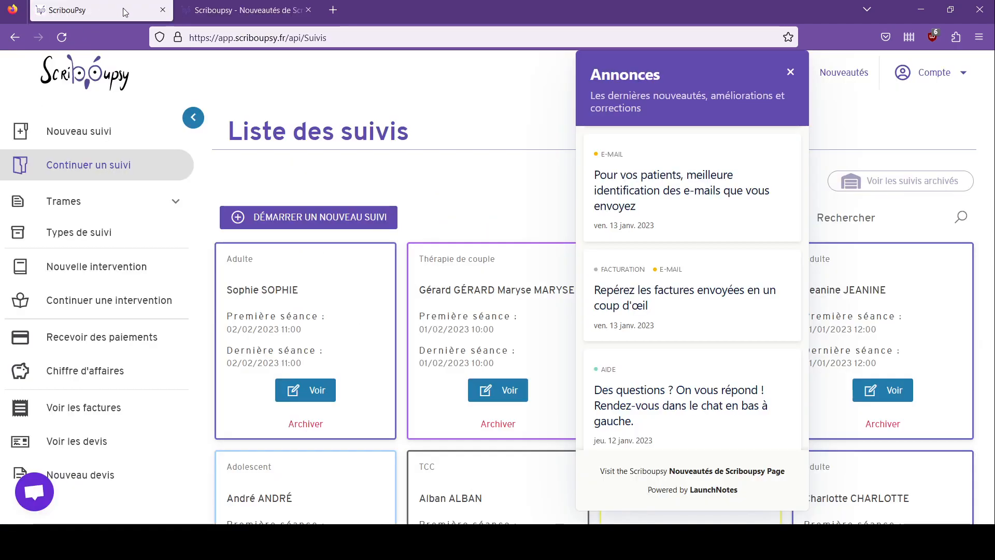